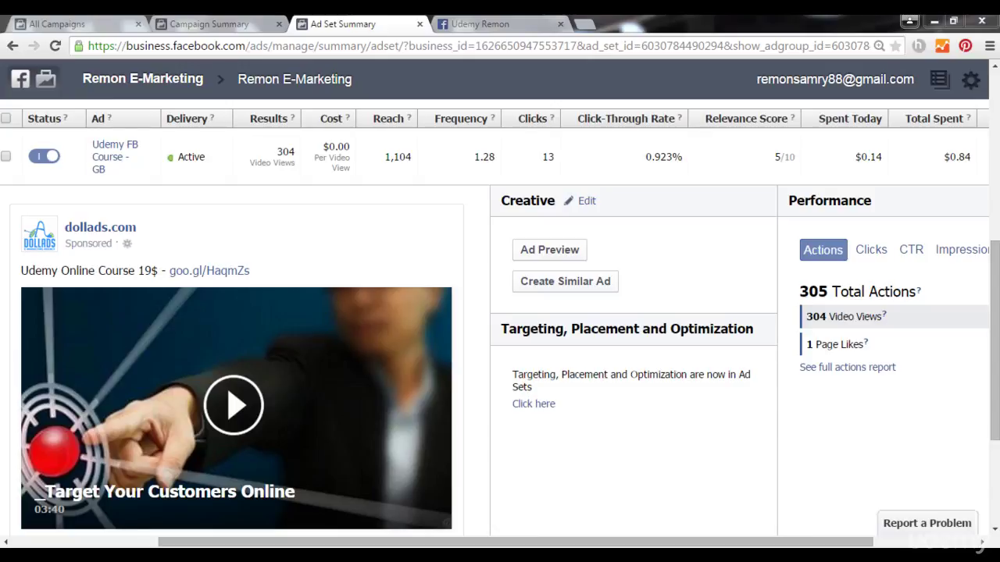
Open the targeting settings of the ad set Udemy FB Course - Views - GB for editing.
scroll(500, 312, up, 5)
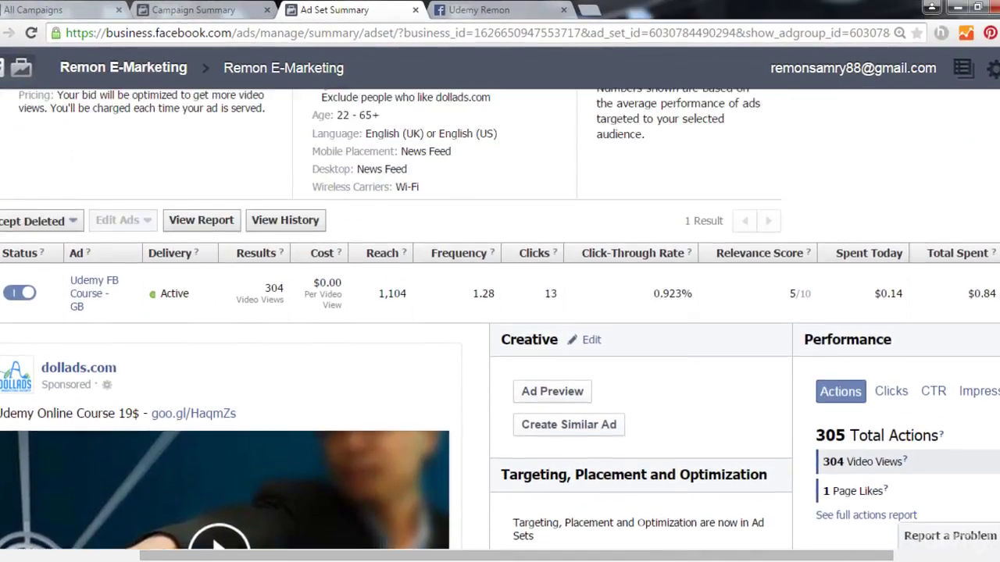
scroll(199, 267, up, 1)
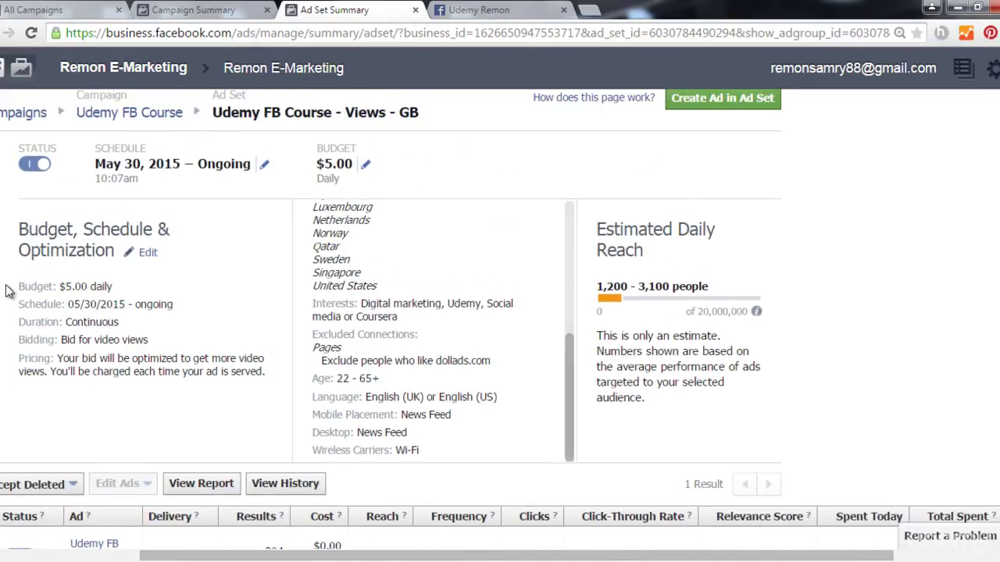
scroll(202, 267, up, 1)
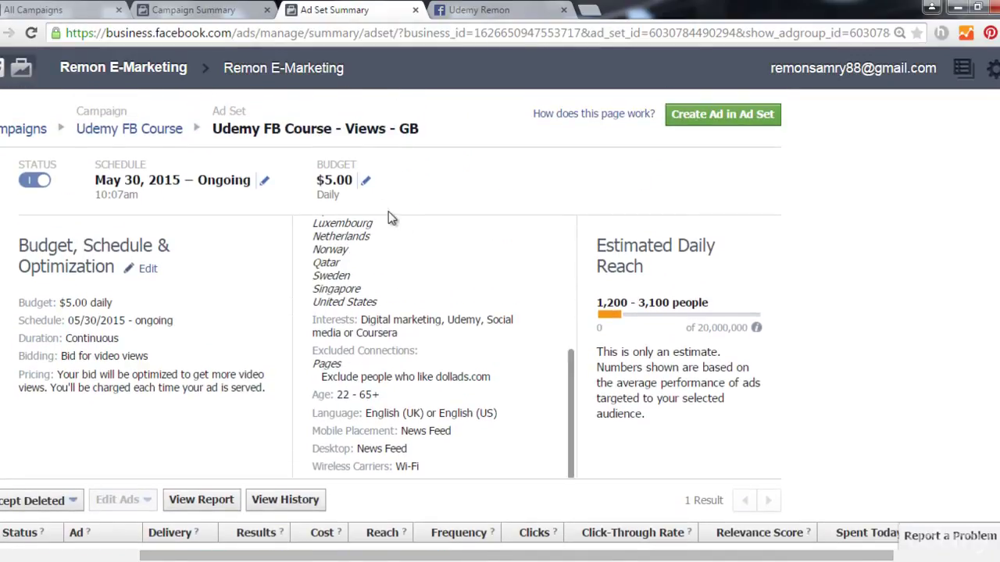
click(367, 182)
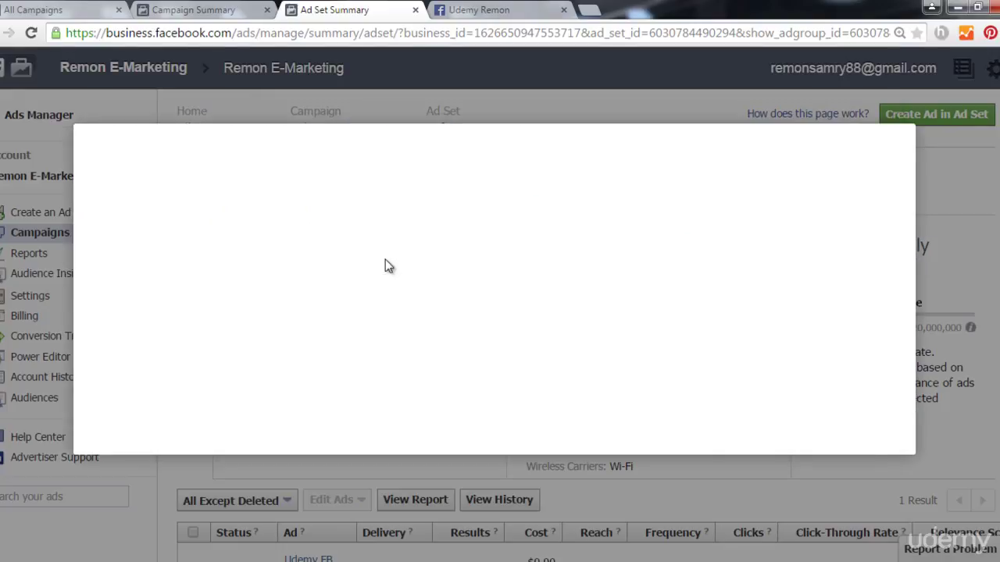
click(67, 175)
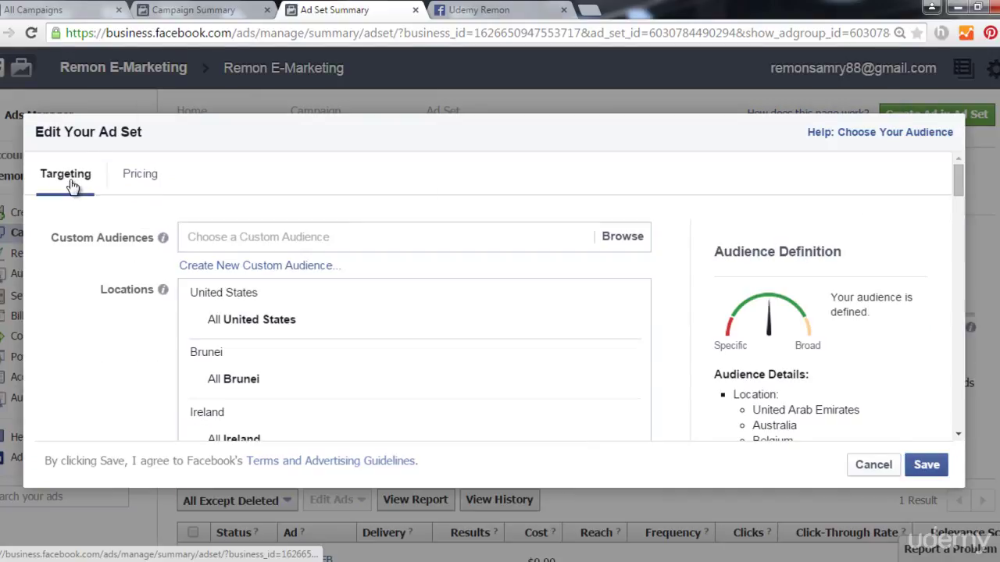
Review the ad set's targeted locations and remove every country from the list, from United States through The Bahamas.
scroll(177, 251, down, 1)
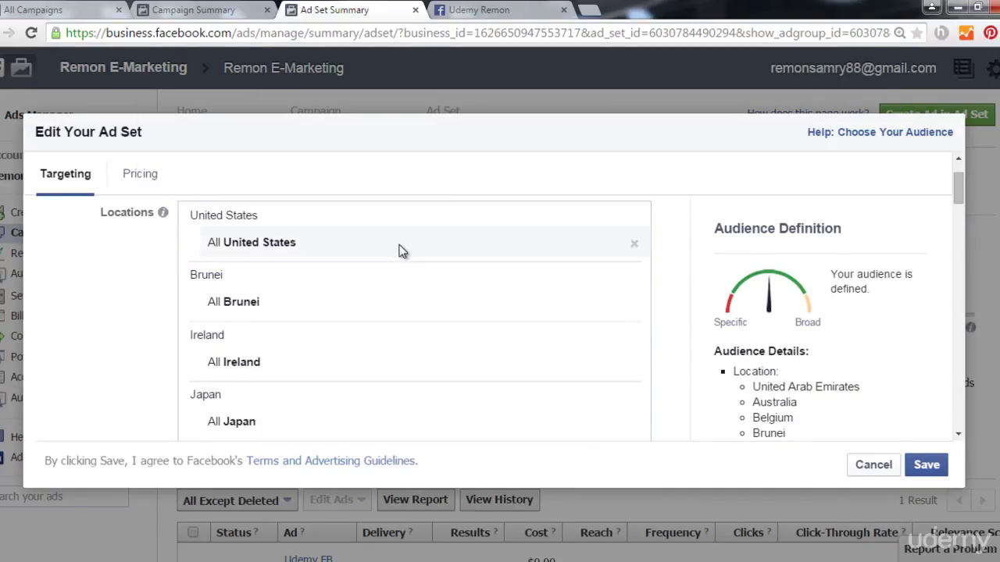
drag(957, 187, 949, 322)
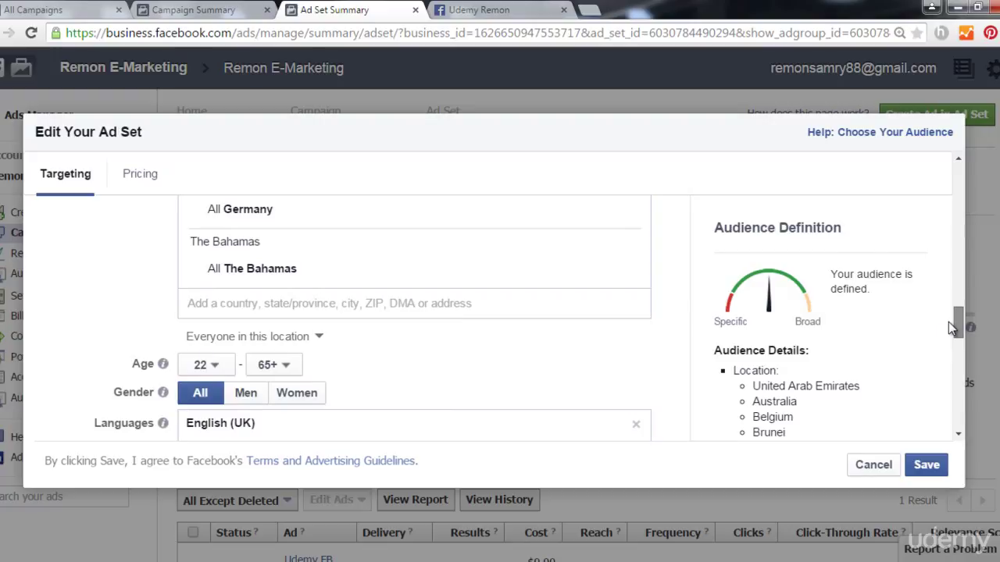
drag(948, 322, 958, 182)
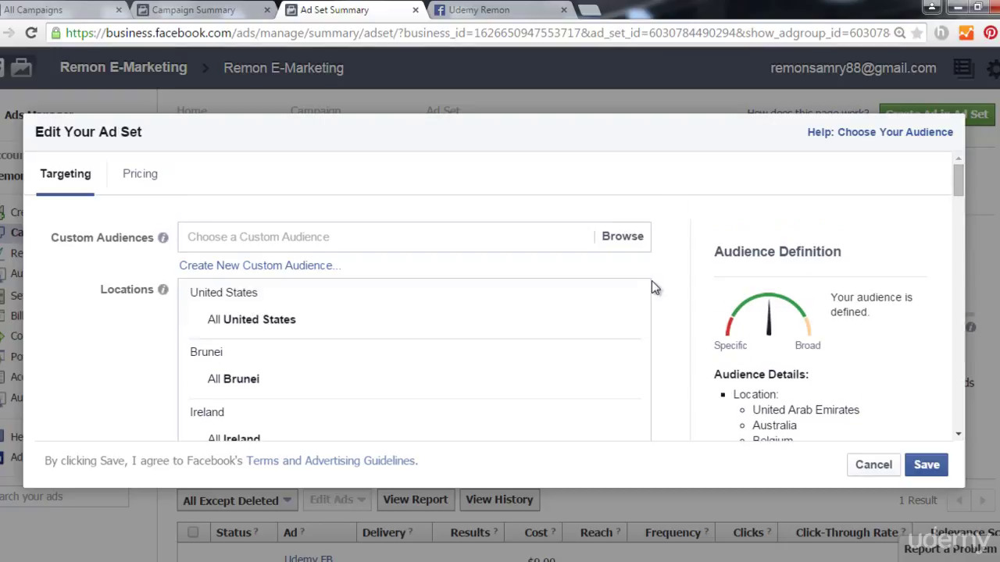
click(635, 323)
click(635, 323)
click(635, 323)
click(635, 323)
click(635, 323)
click(635, 323)
click(635, 324)
click(635, 324)
click(635, 324)
click(635, 323)
click(635, 323)
click(635, 323)
click(635, 324)
click(635, 323)
click(635, 324)
click(635, 324)
click(635, 324)
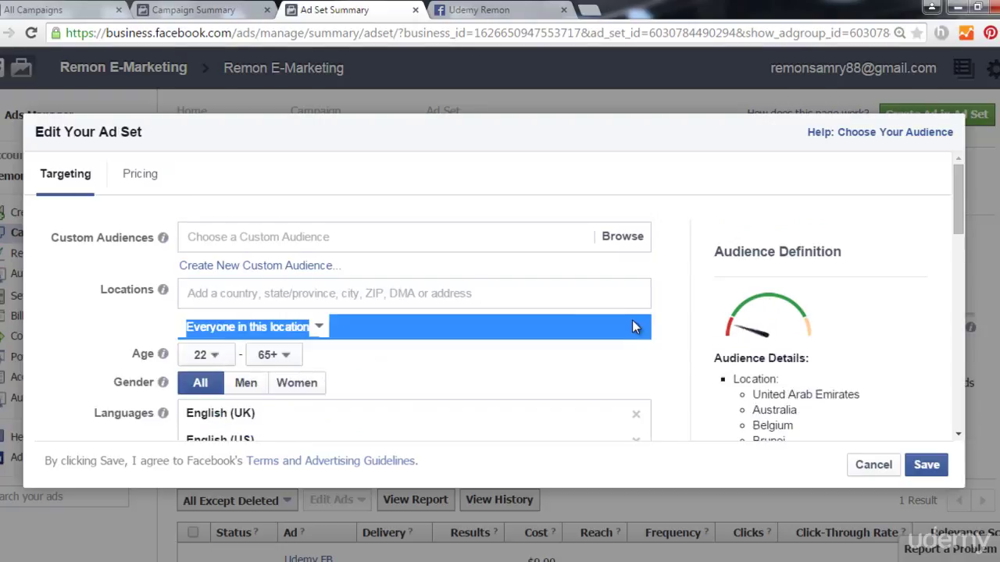
click(537, 292)
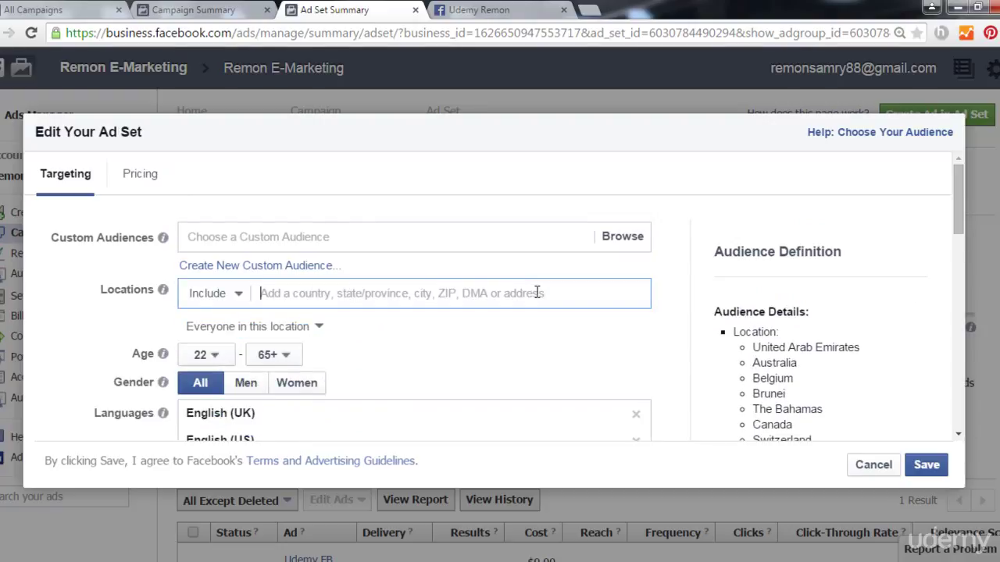
Open Fb-Targeting-cairo from the egypt folder in a maximized Adobe Reader window.
mouse_move(89, 559)
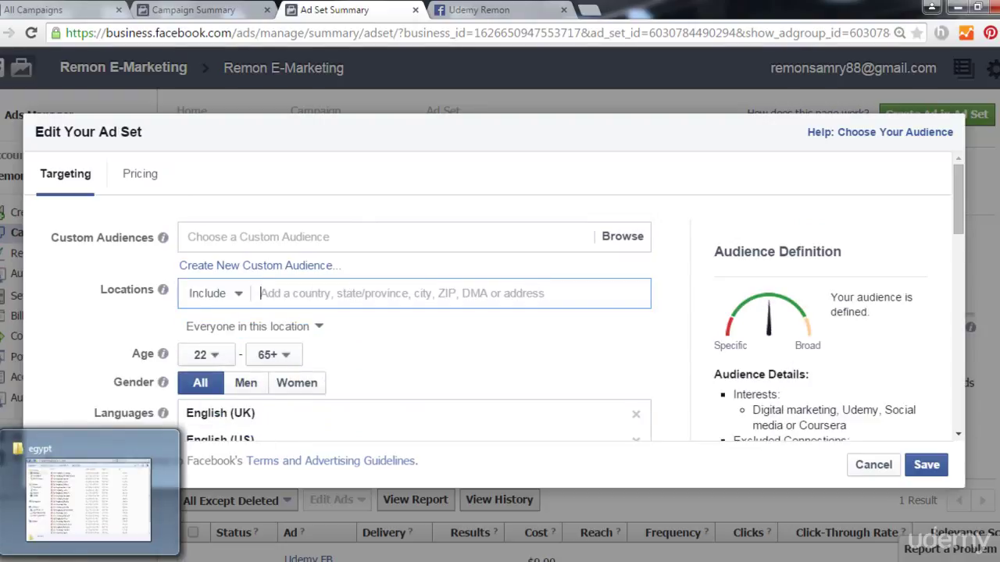
click(88, 500)
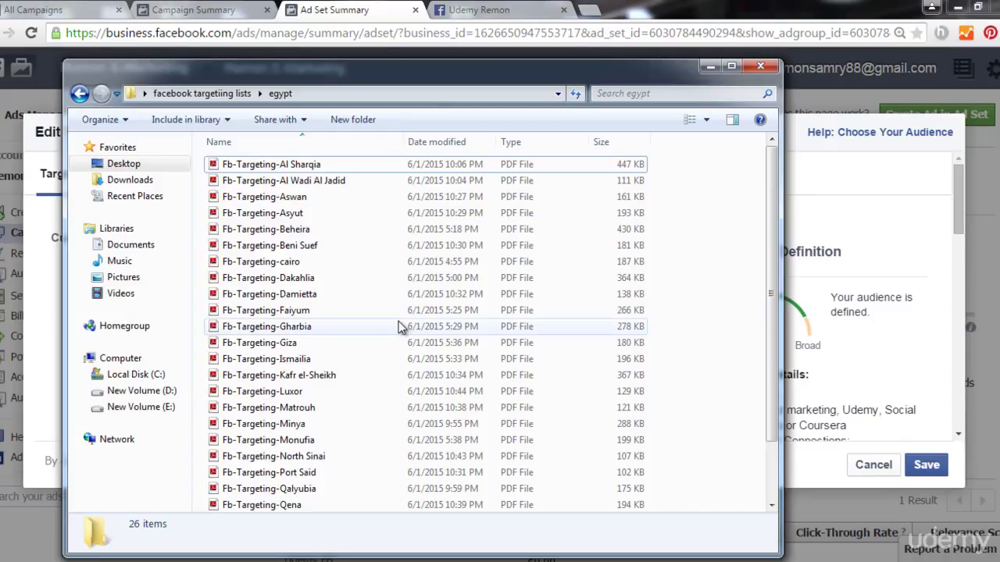
click(336, 180)
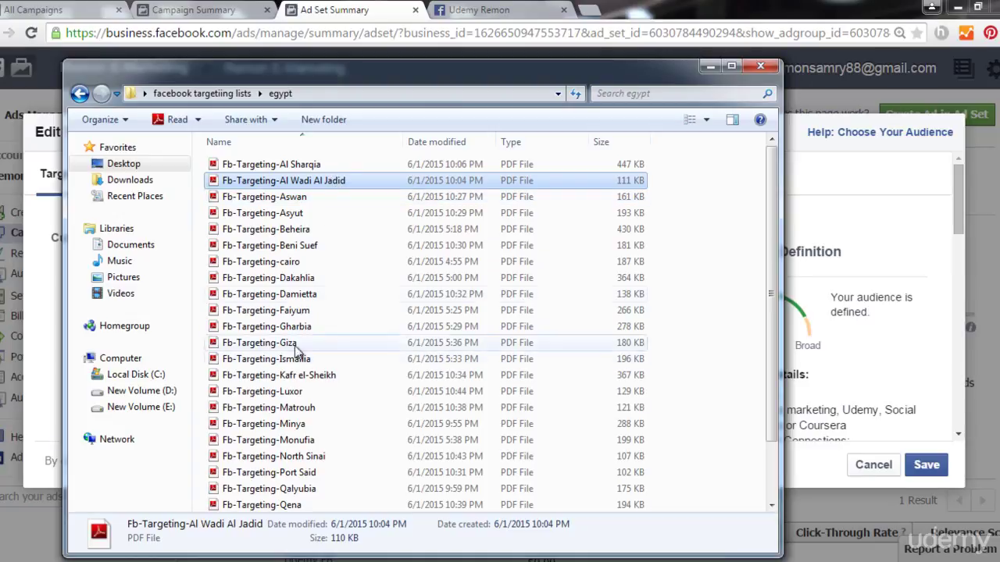
click(295, 263)
right_click(296, 262)
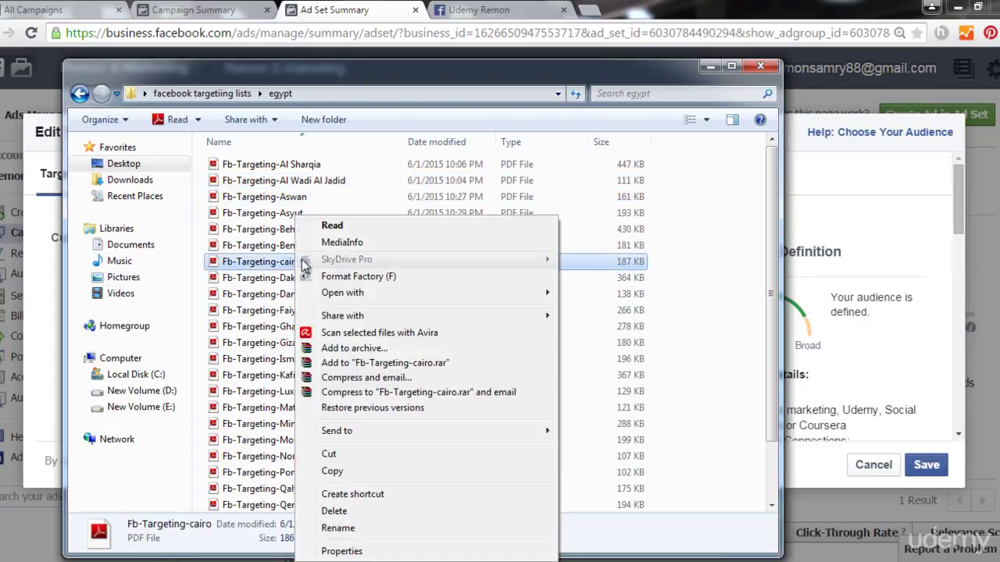
click(247, 264)
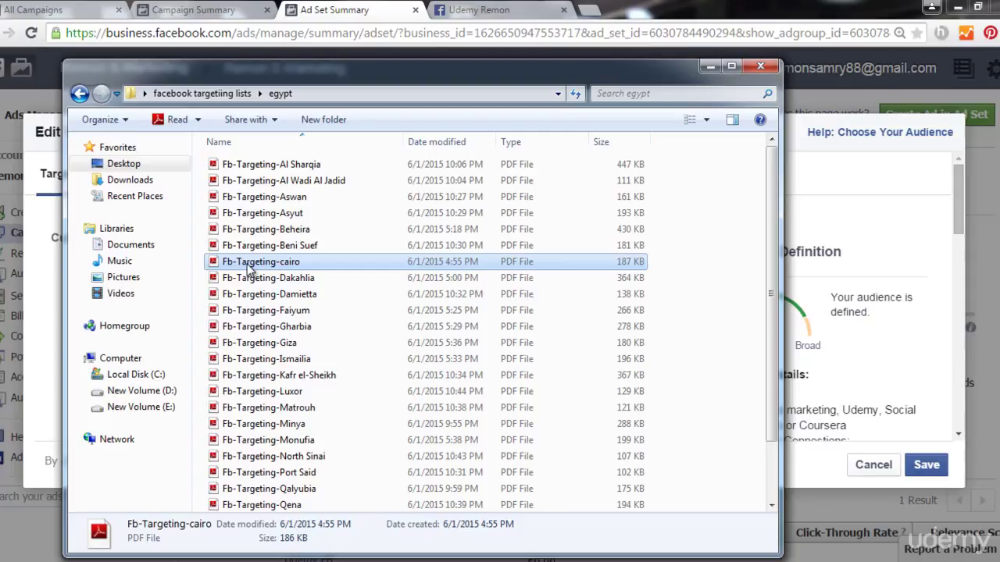
click(710, 66)
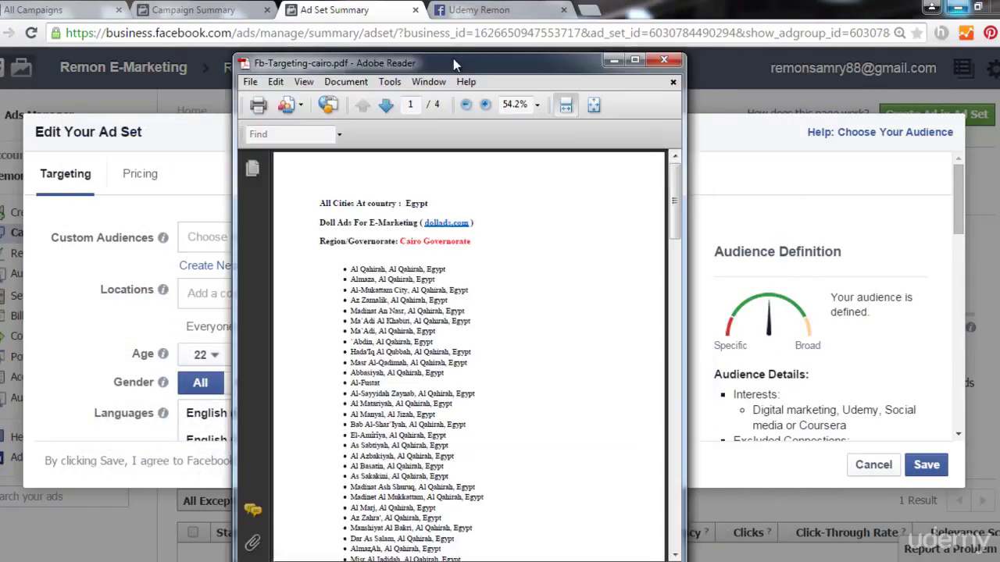
double_click(438, 56)
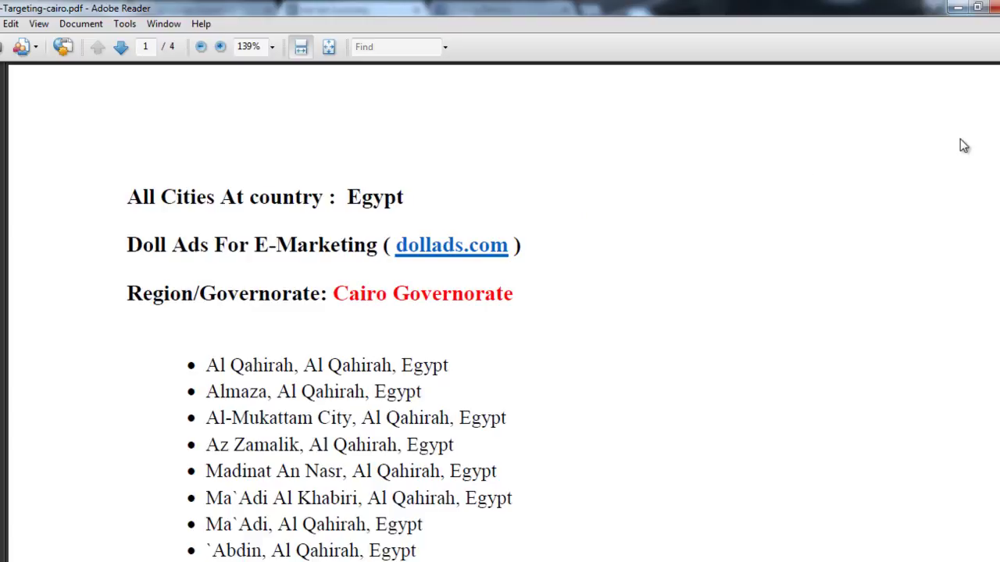
Look through the Cairo Governorate city names and highlight the spelling Ma`Adi in the Ma`Adi Al Khabiri entry.
scroll(500, 313, down, 2)
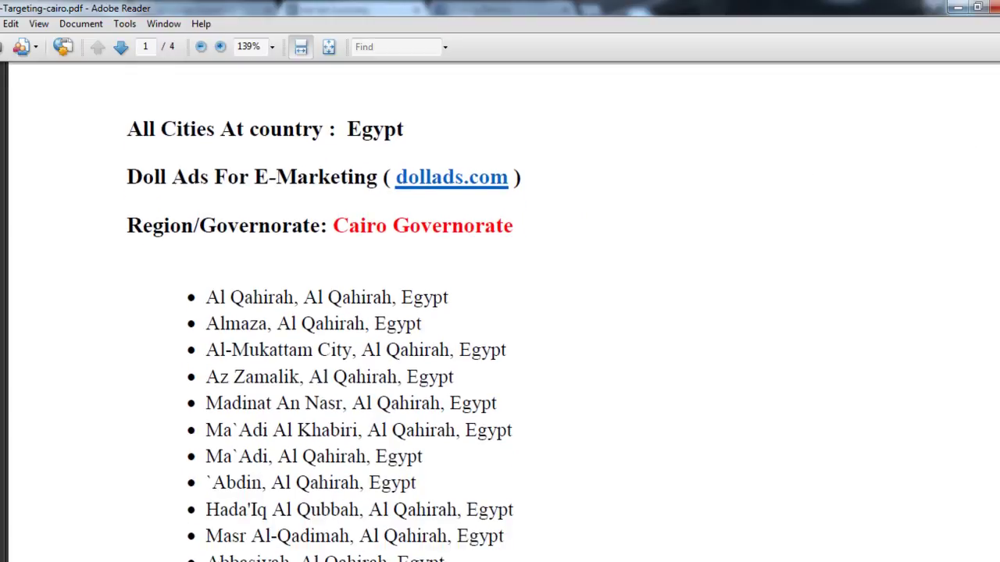
scroll(500, 312, down, 5)
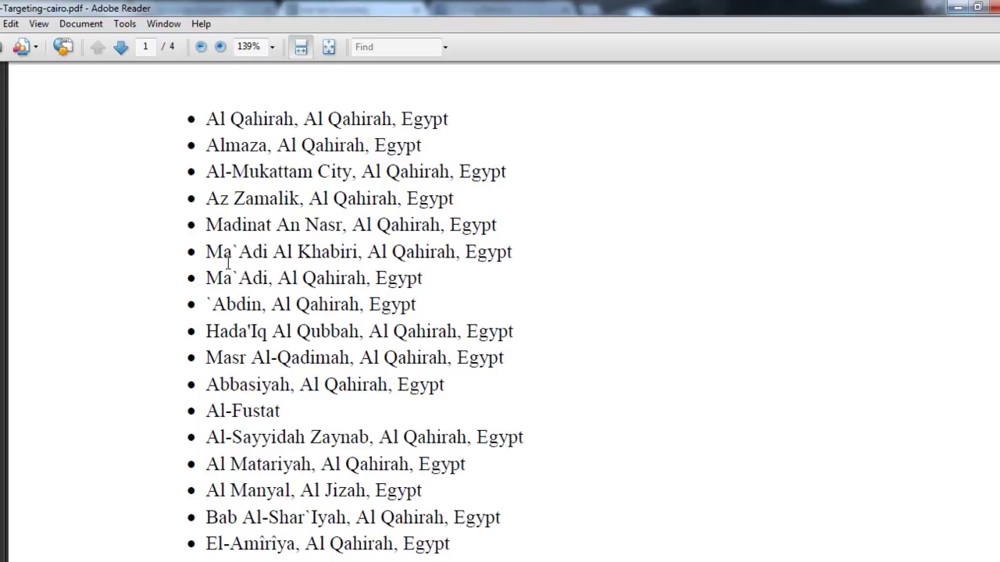
drag(206, 252, 266, 265)
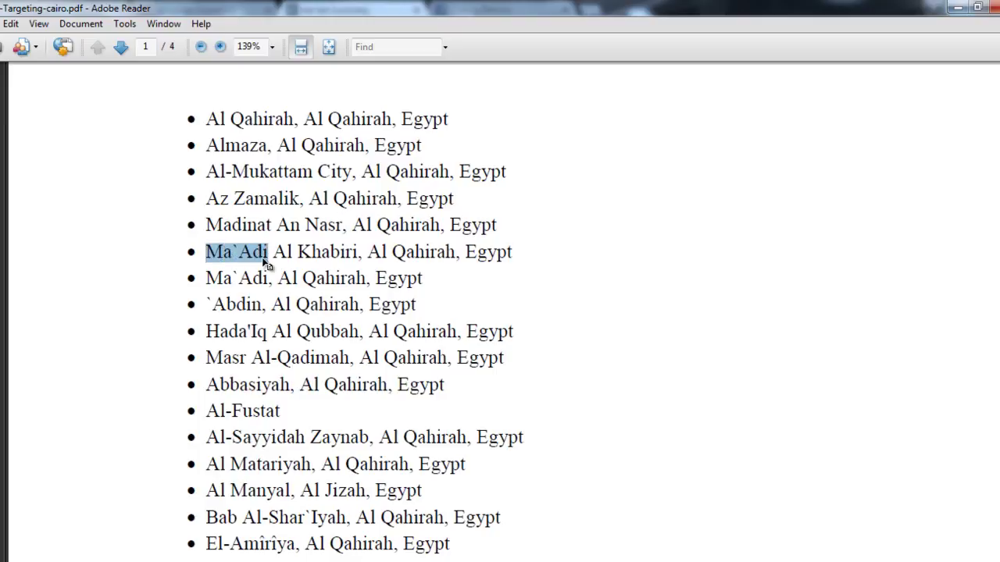
Switch back to Facebook Ads Manager, search the ad set's locations for "maadi" and clear the entry.
double_click(388, 10)
key(alt+Tab)
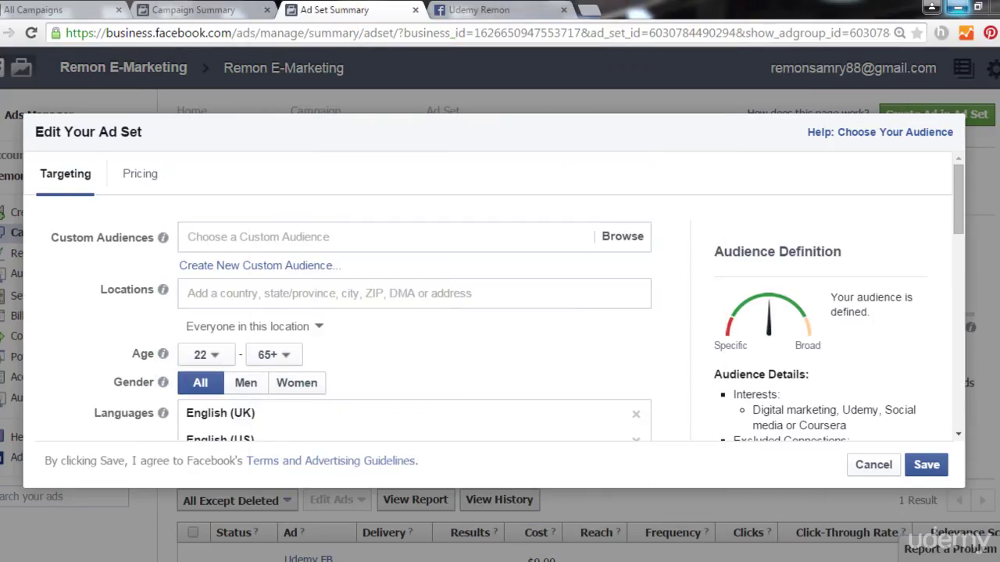
click(289, 294)
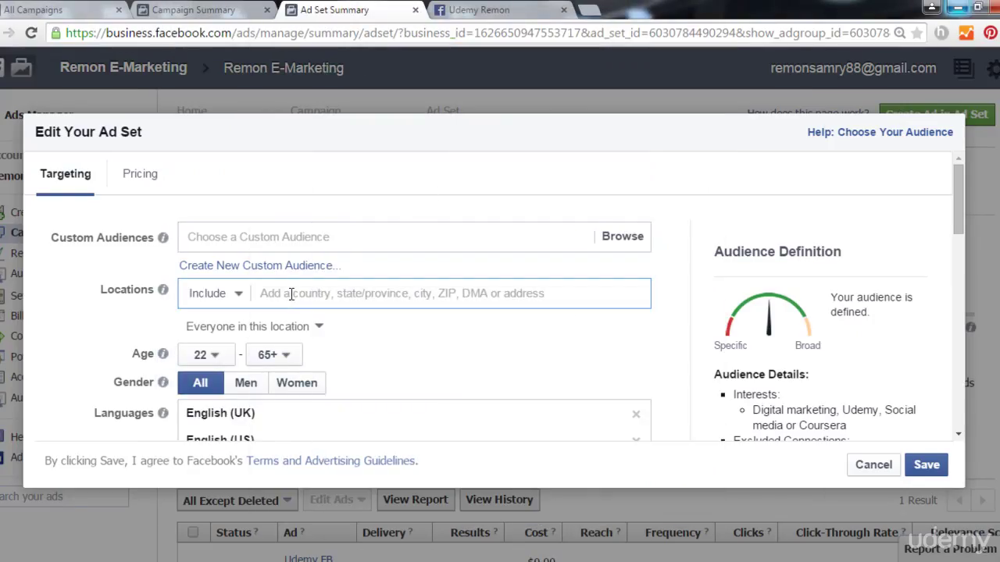
text(maadi)
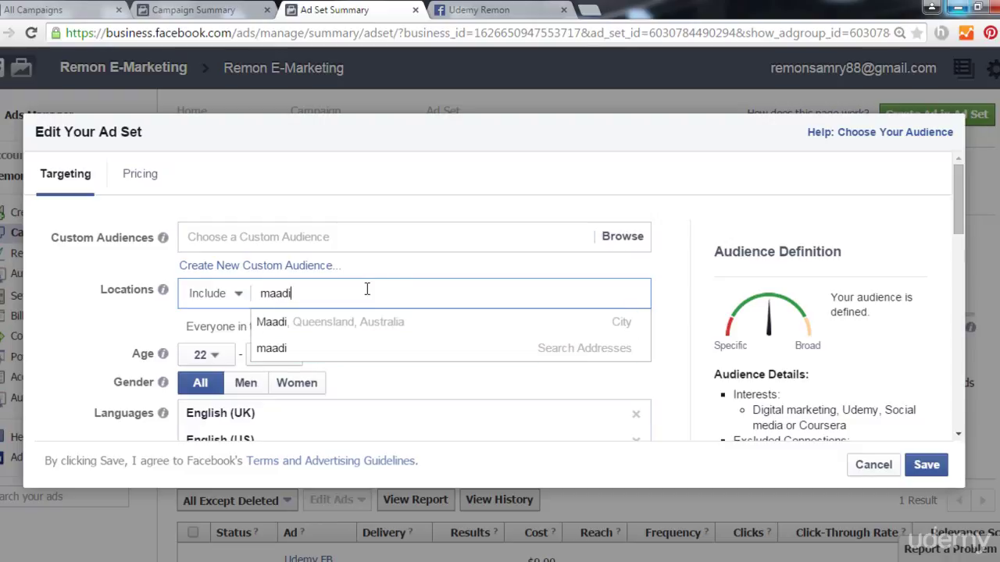
key(BackSpace)
key(BackSpace)
key(BackSpace)
key(BackSpace)
key(BackSpace)
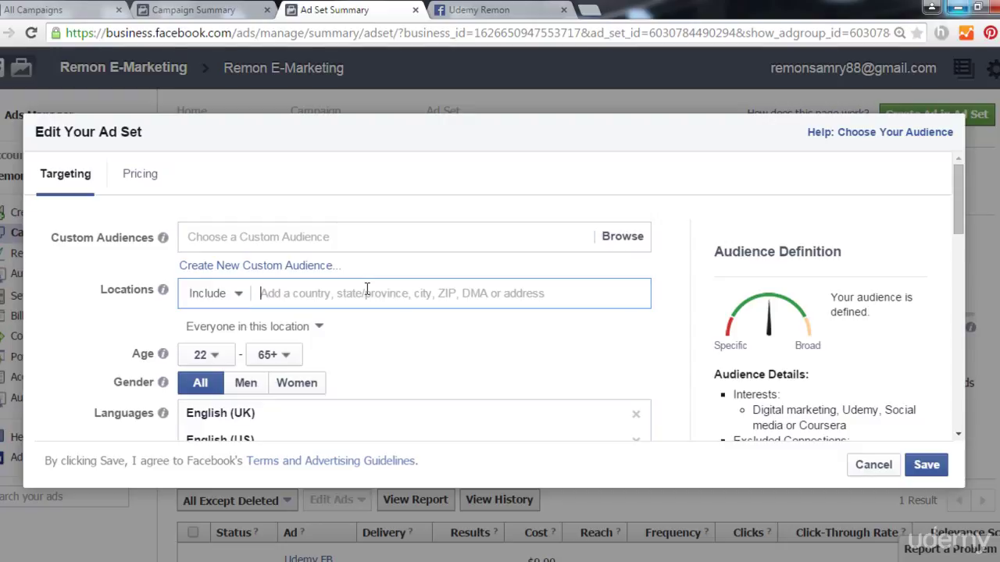
Return to the Cairo PDF in Adobe Reader and examine the city spellings further down the first page.
drag(969, 71, 479, 51)
double_click(479, 62)
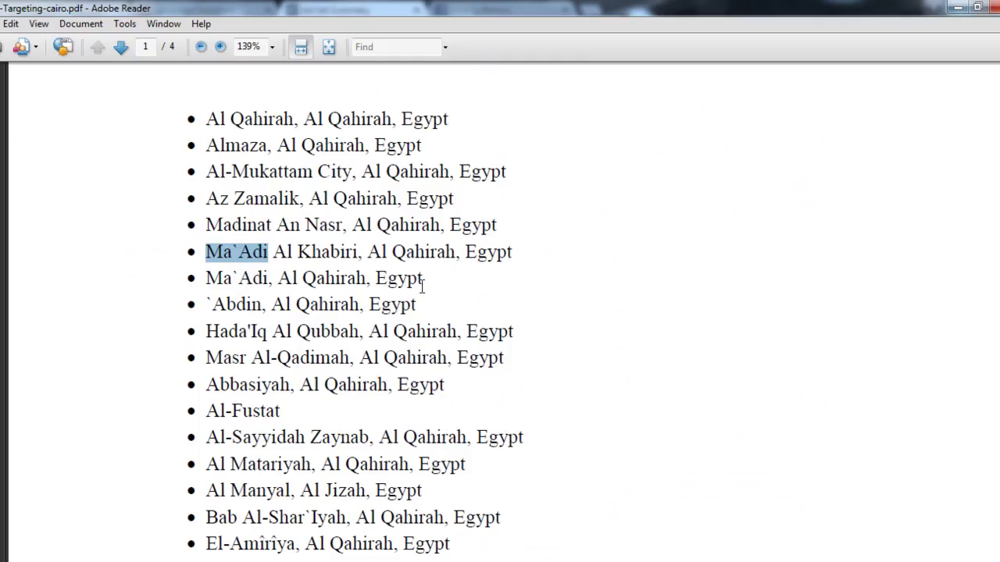
scroll(422, 286, down, 1)
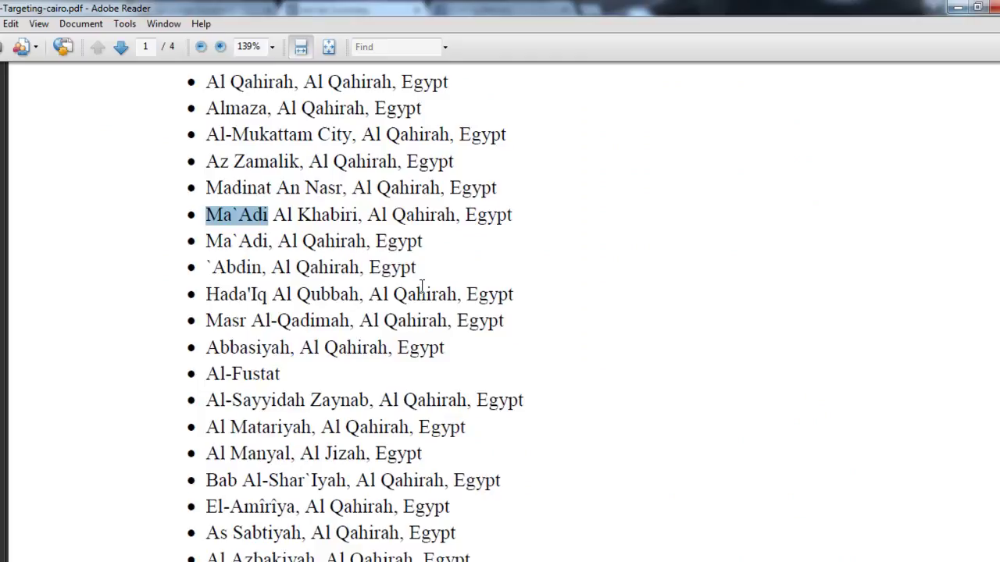
scroll(422, 286, down, 2)
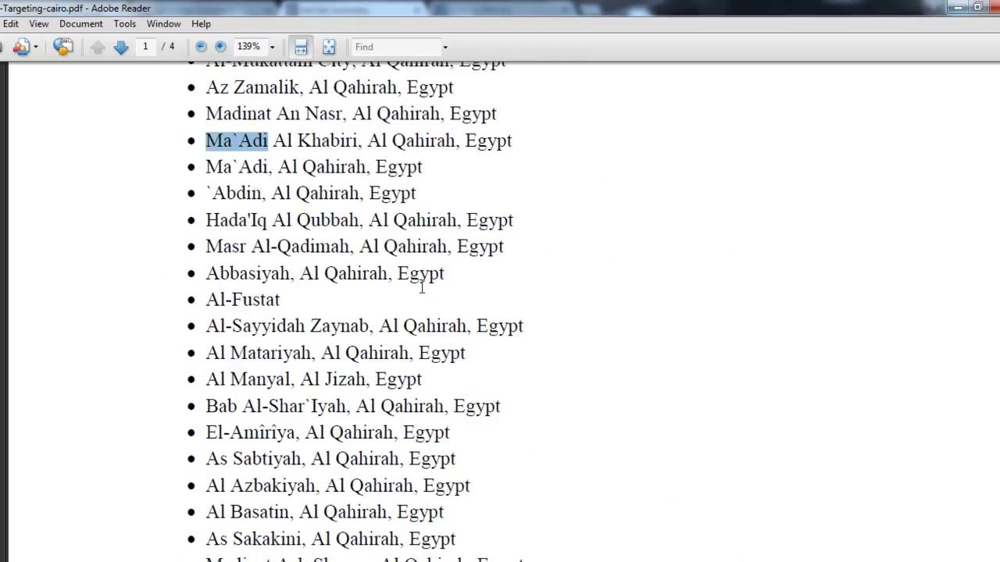
scroll(421, 287, down, 2)
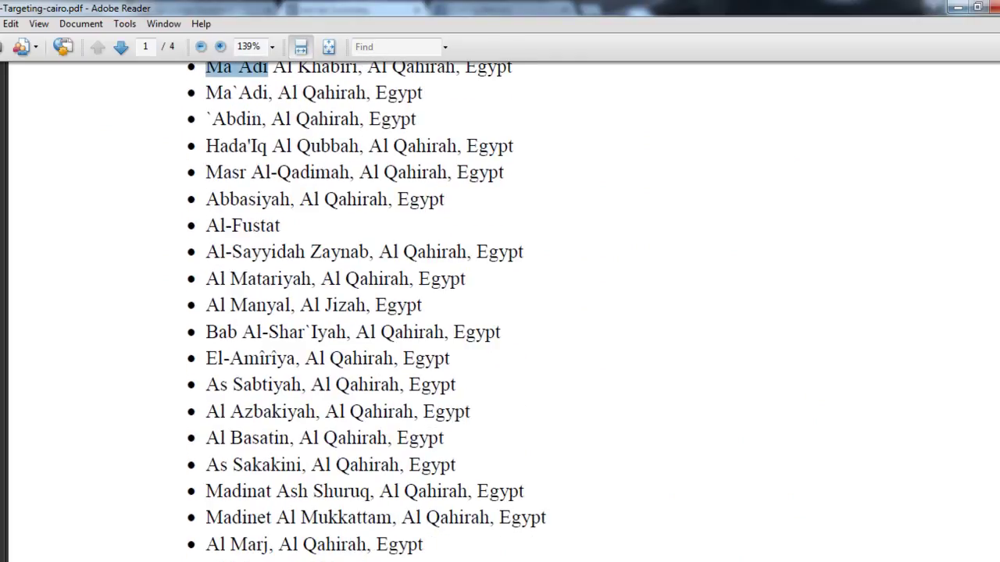
scroll(422, 312, down, 5)
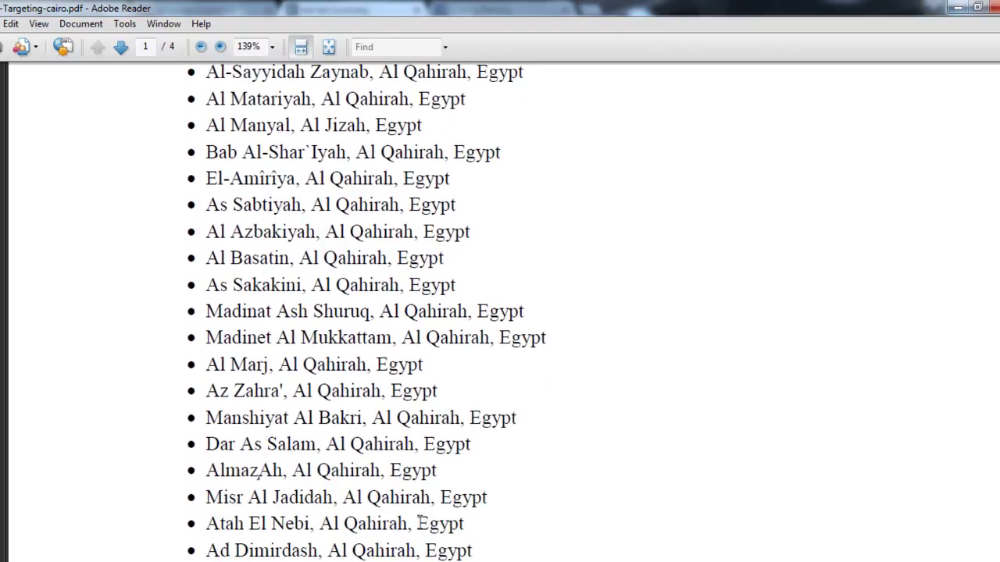
Switch to the Udemy Facebook group, highlight the group name in its address and view the Fb-Targeting-cairo.pdf post.
click(958, 7)
click(528, 11)
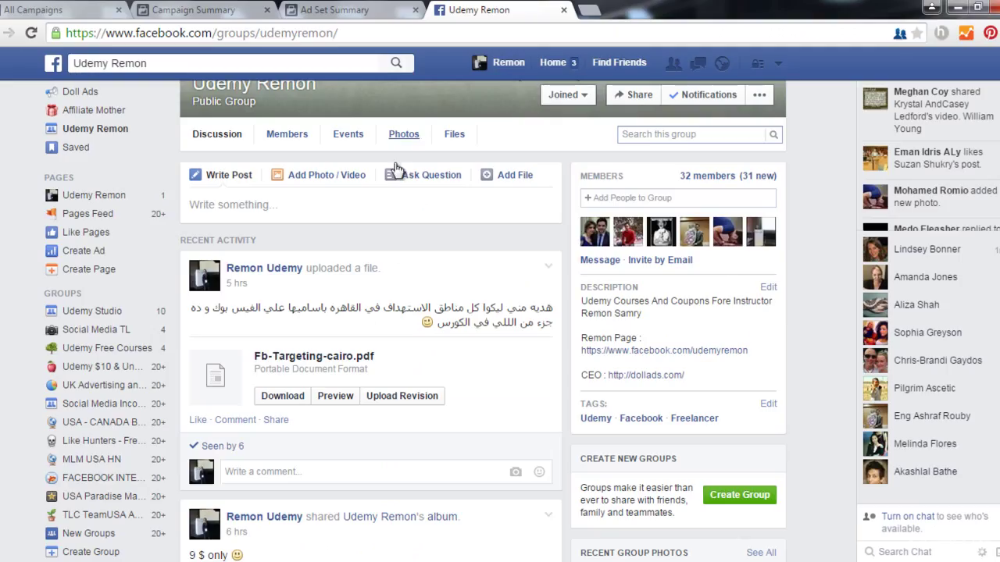
scroll(402, 190, up, 1)
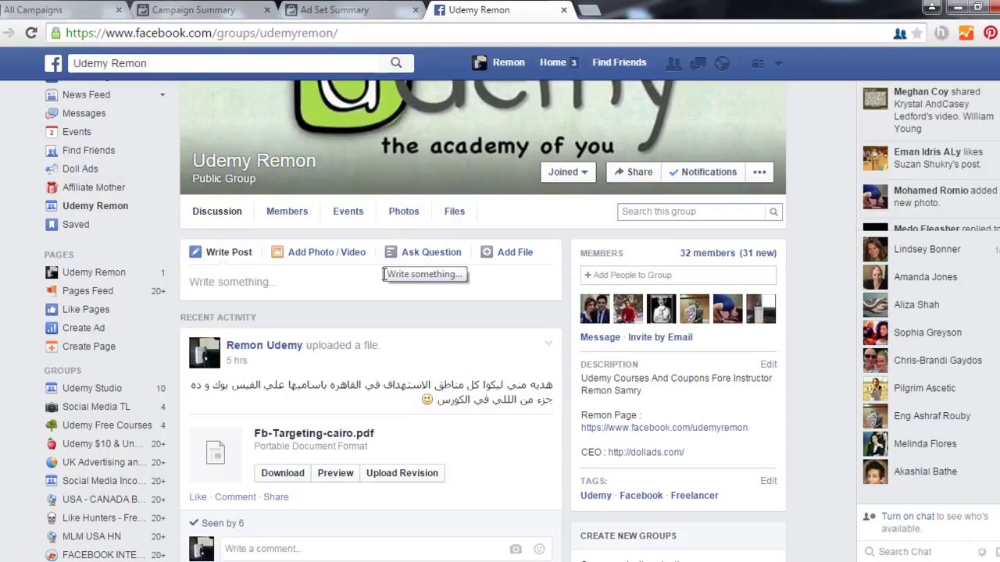
click(267, 35)
click(264, 33)
drag(263, 33, 343, 33)
click(358, 32)
scroll(403, 337, down, 1)
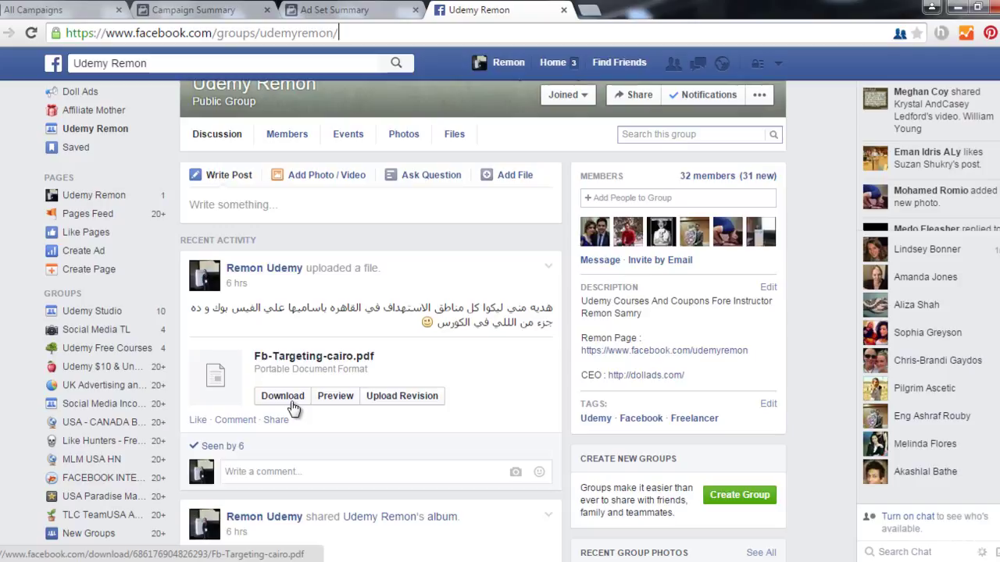
scroll(295, 409, up, 1)
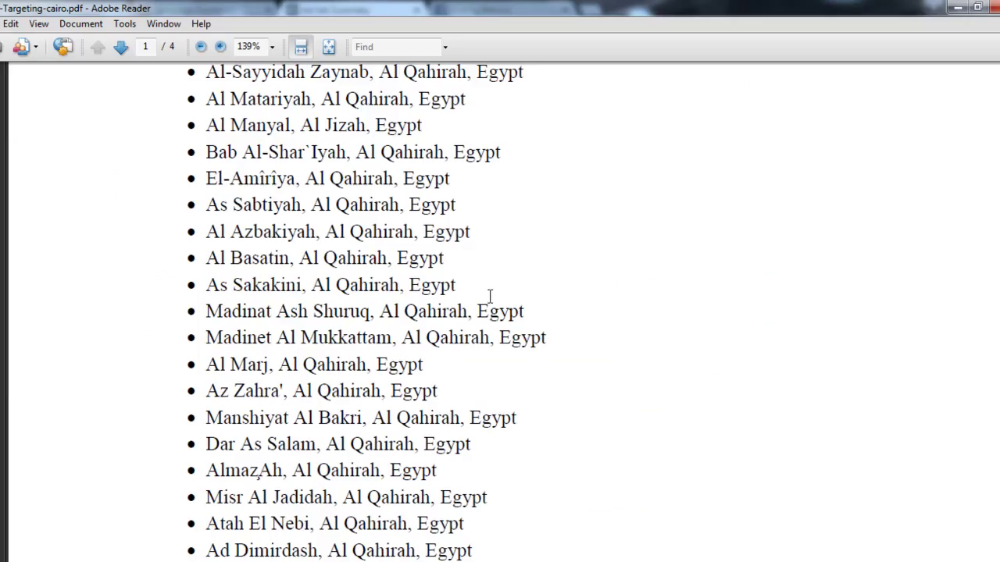
Look through the Cairo PDF's city spellings to the end of page 4, highlighting the As Sakakini and Al Basatin area entries.
scroll(489, 301, down, 3)
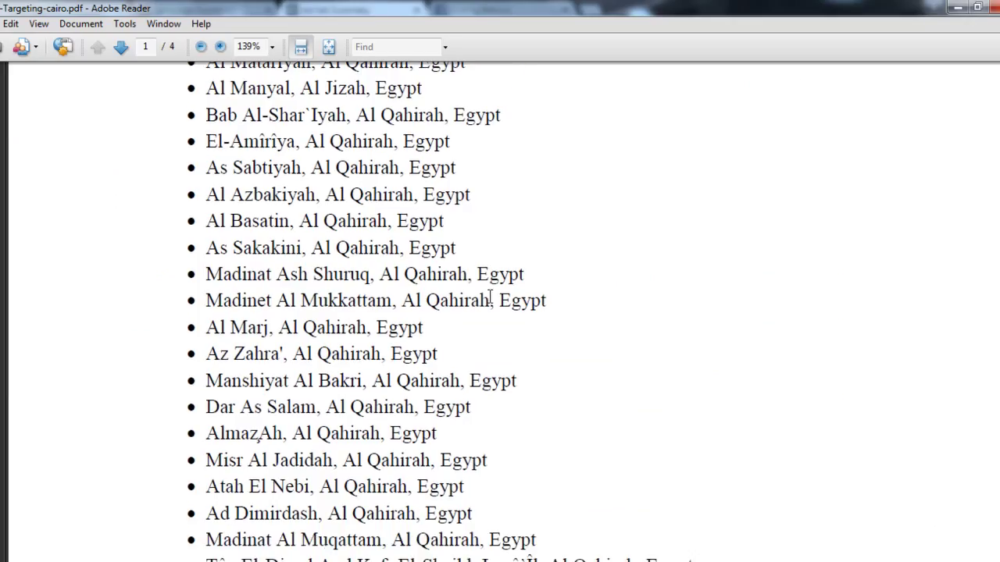
scroll(493, 305, down, 1)
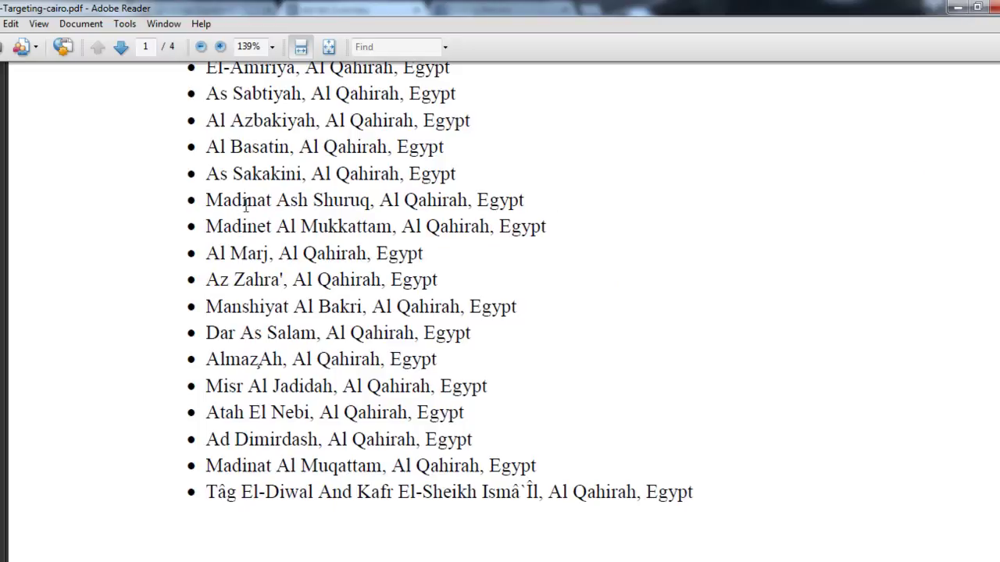
scroll(313, 210, up, 1)
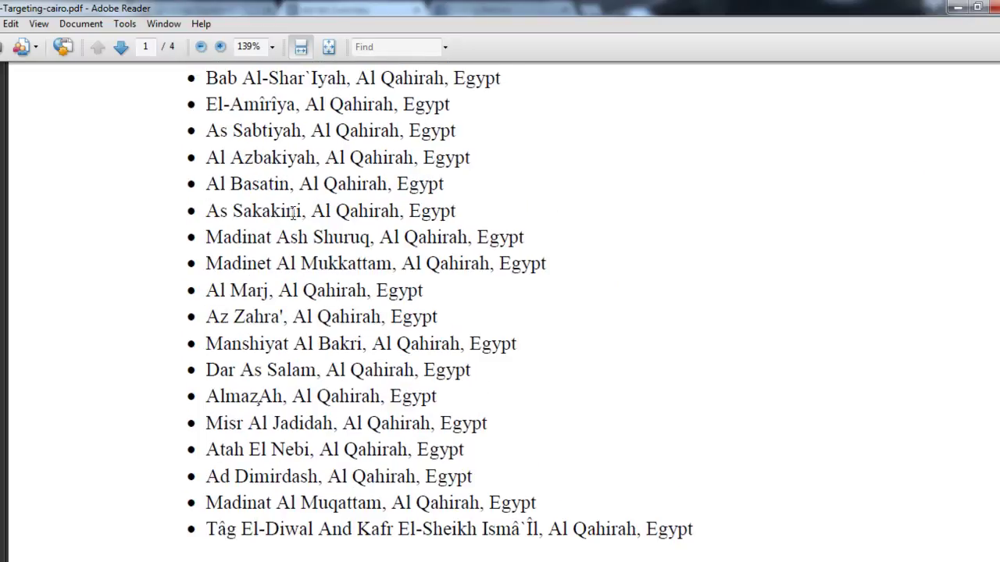
drag(302, 209, 234, 218)
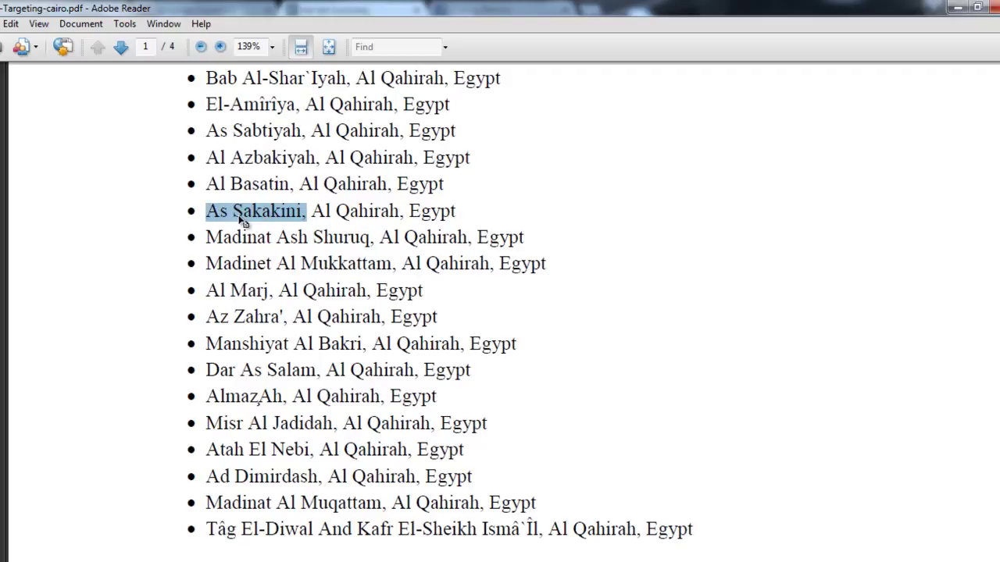
drag(294, 184, 190, 185)
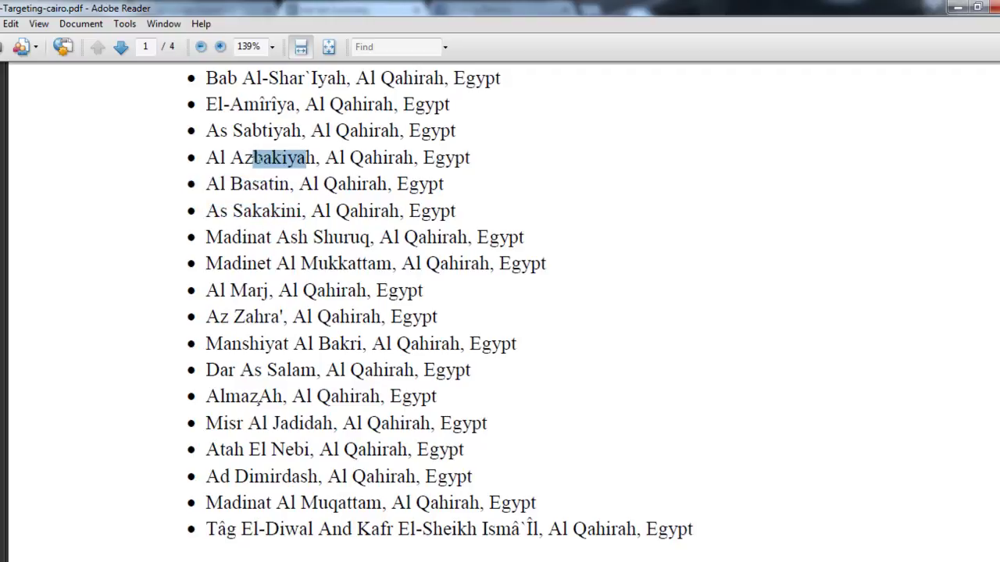
scroll(960, 130, down, 8)
scroll(500, 312, down, 10)
scroll(500, 312, down, 10)
scroll(995, 339, down, 10)
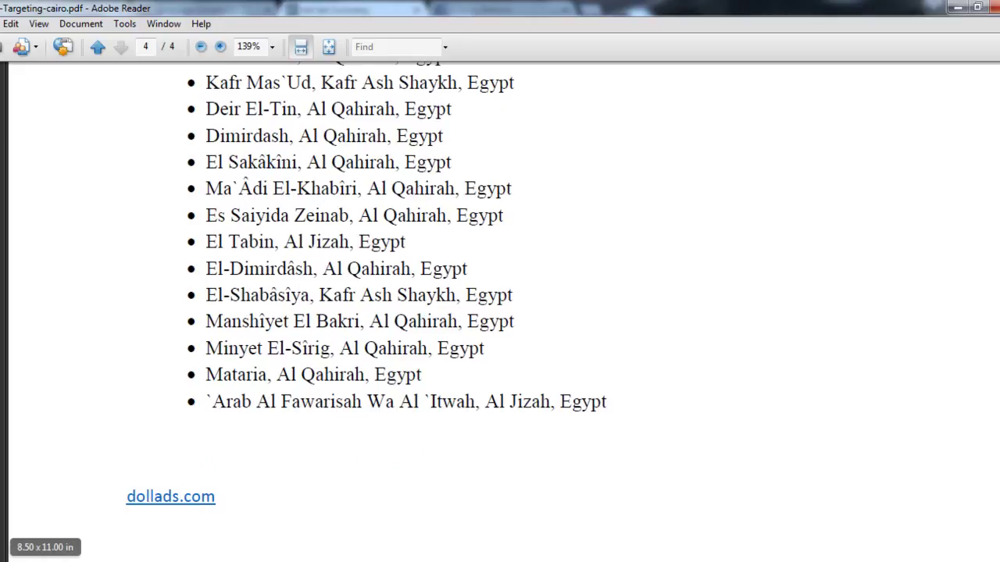
Open the egypt folder of Facebook targeting lists, look through the governorate PDFs and minimize the folder window.
click(105, 556)
click(289, 278)
click(289, 262)
click(303, 228)
click(297, 212)
click(307, 197)
click(315, 180)
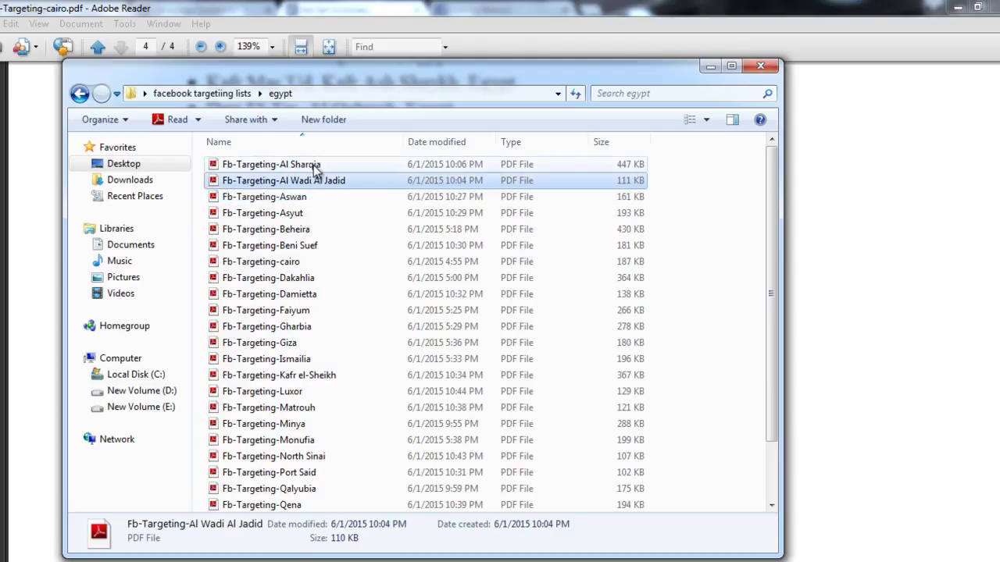
click(708, 67)
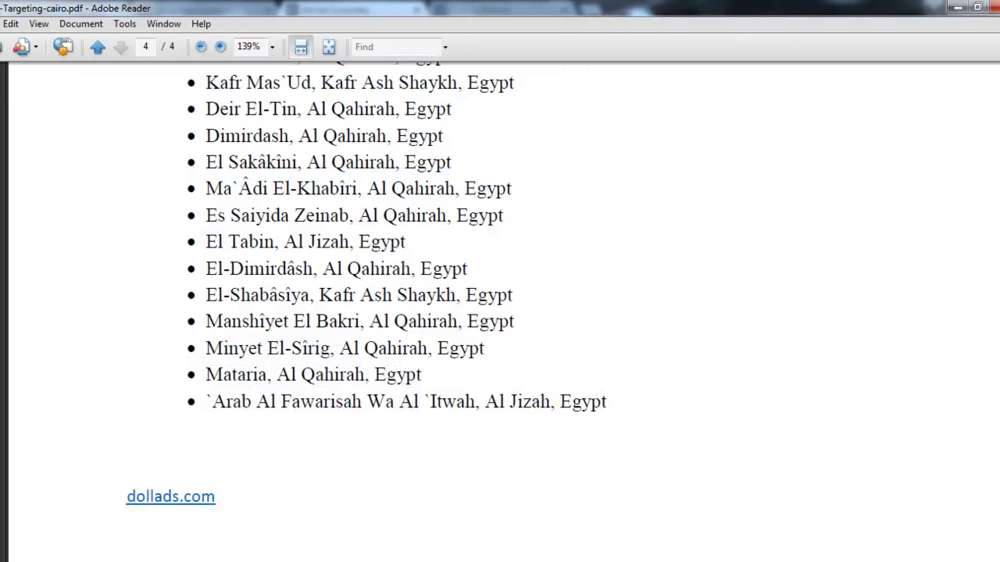
Return to the first page of the Cairo PDF and copy the city name Madinat An Nasr.
scroll(500, 313, up, 20)
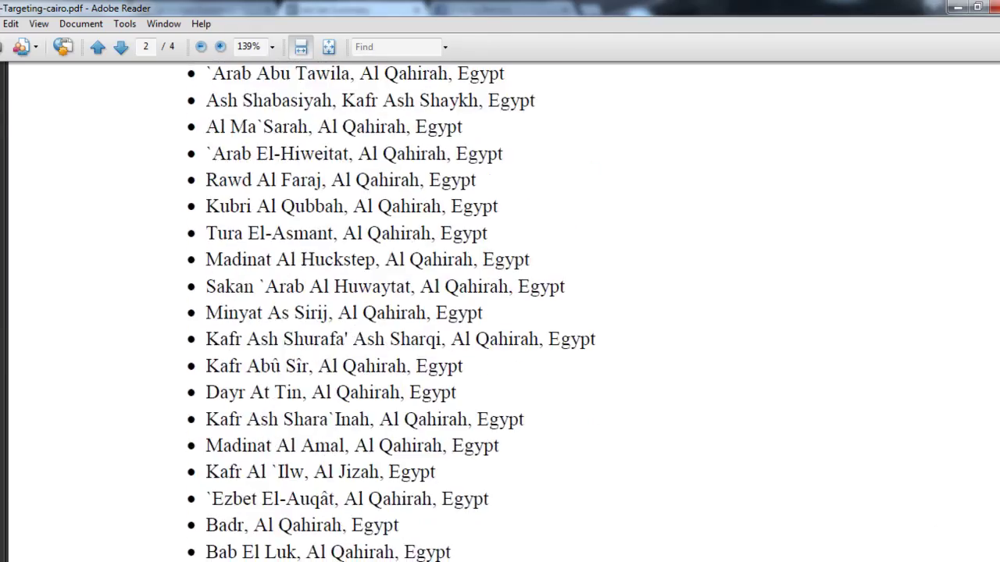
scroll(500, 312, up, 10)
scroll(500, 312, down, 3)
scroll(356, 312, up, 1)
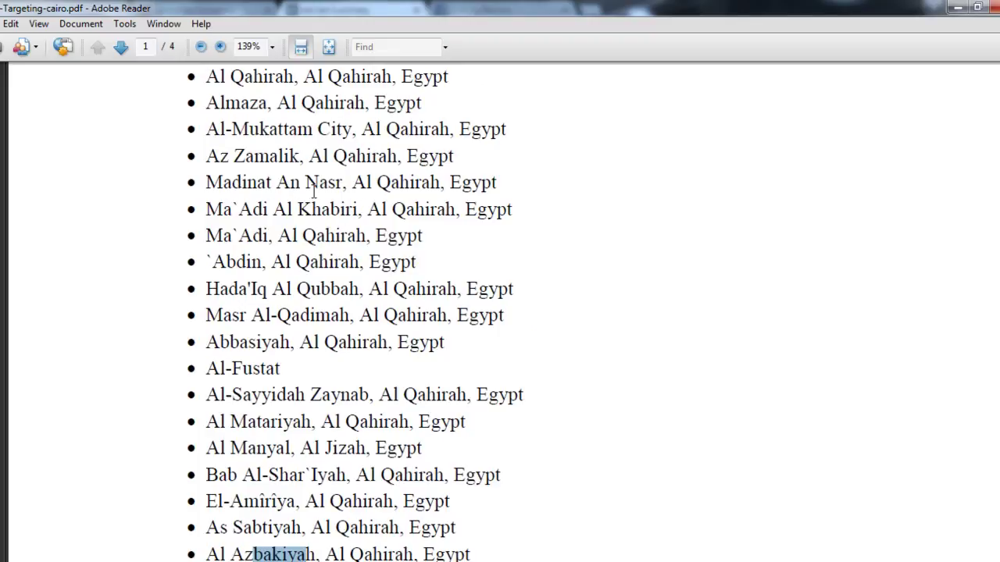
drag(343, 182, 206, 182)
right_click(239, 189)
click(267, 199)
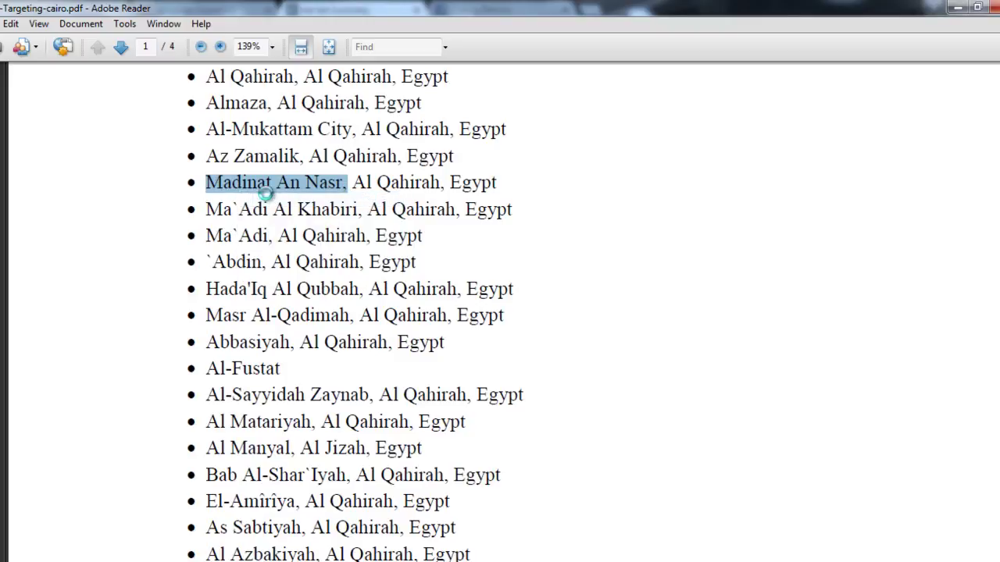
click(345, 187)
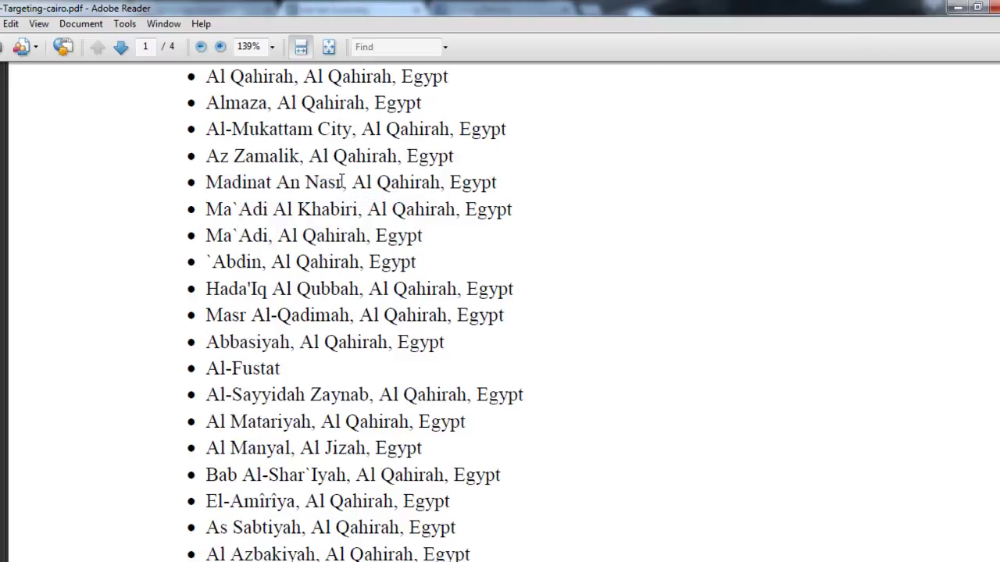
drag(340, 182, 205, 182)
right_click(253, 186)
click(273, 195)
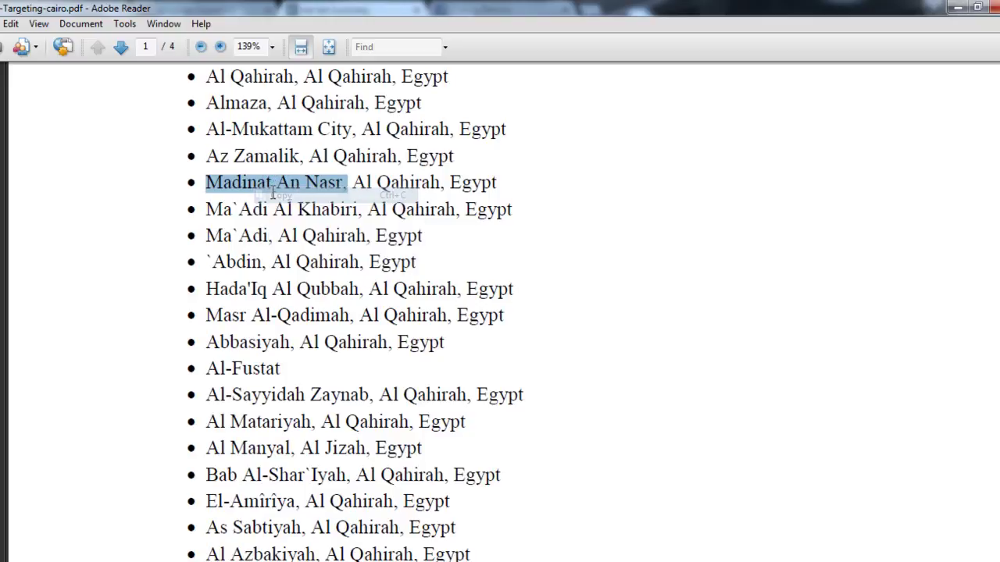
Switch to Facebook Ads Manager and add the copied city as the location Madinat An Nasr, Cairo Governorate, Egypt.
click(958, 7)
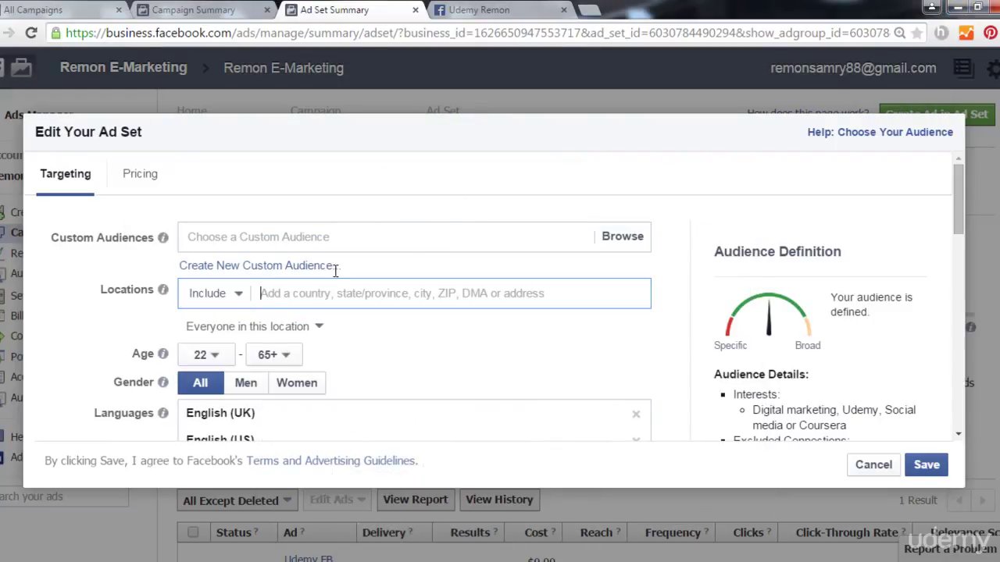
key(ctrl+v)
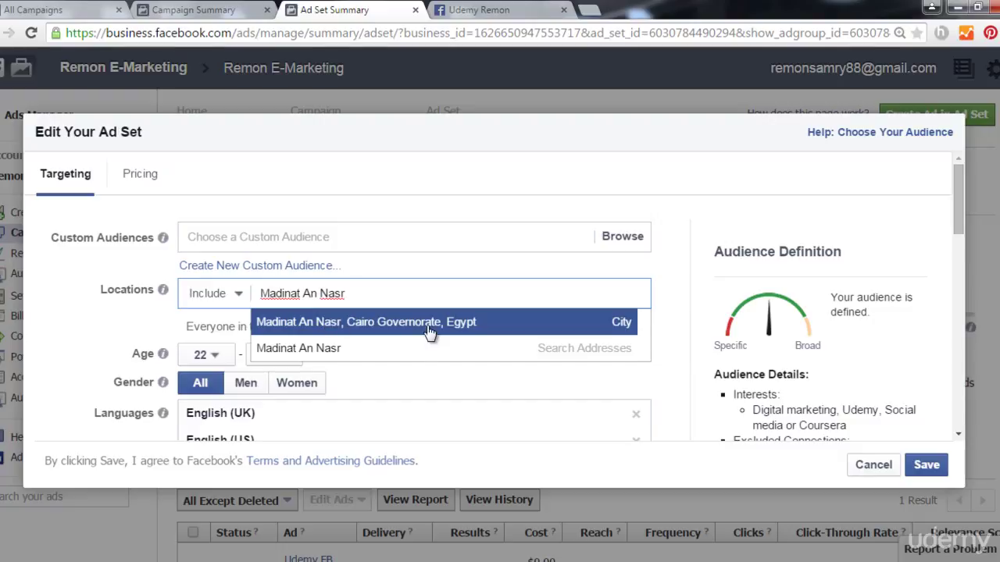
click(368, 331)
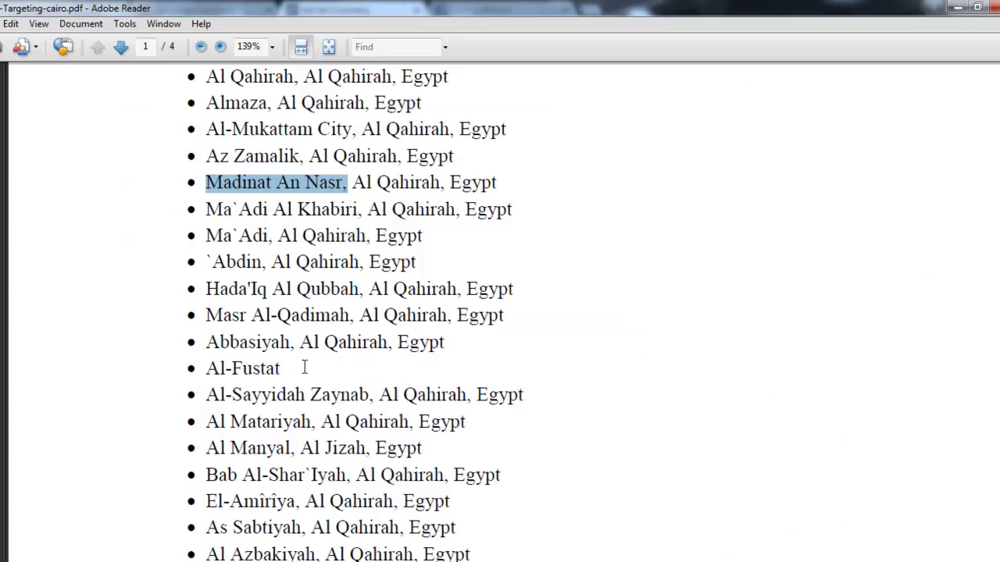
Copy Ma`Adi from the Cairo PDF and add Ma`Adi, Cairo Governorate, Egypt to the ad set's locations in Facebook Ads Manager.
drag(271, 235, 205, 235)
right_click(220, 235)
click(257, 245)
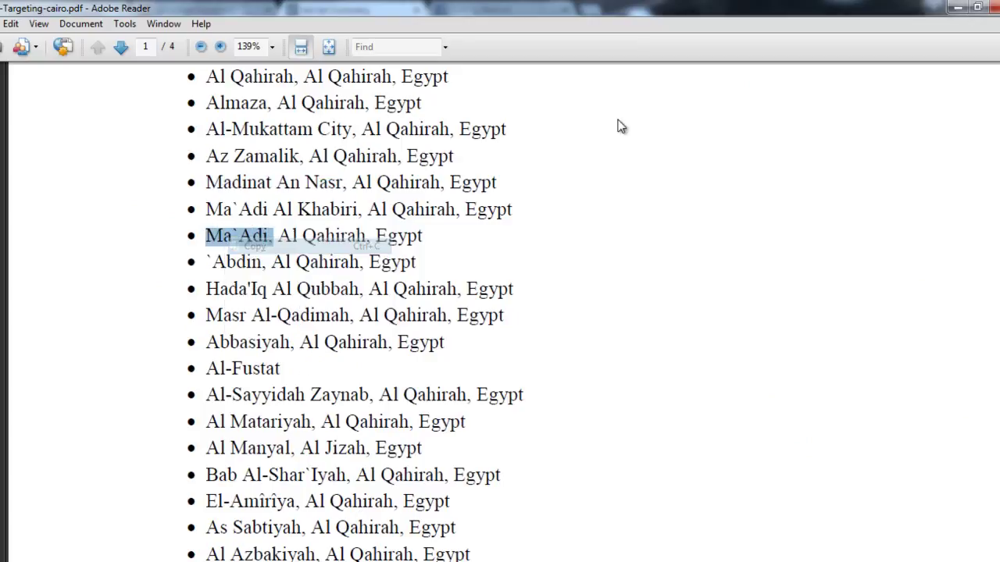
click(957, 7)
key(ctrl+v)
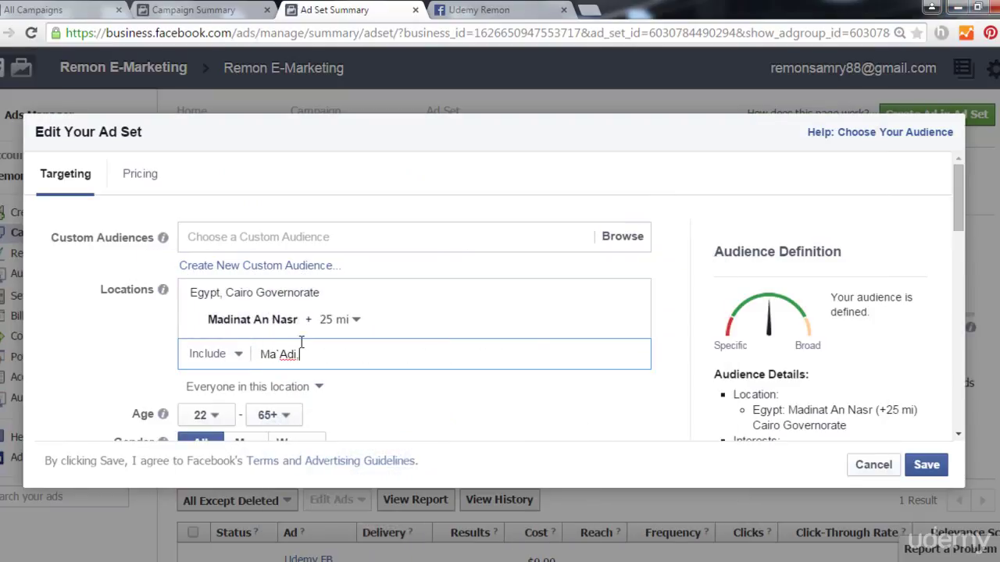
text(,)
scroll(312, 352, down, 1)
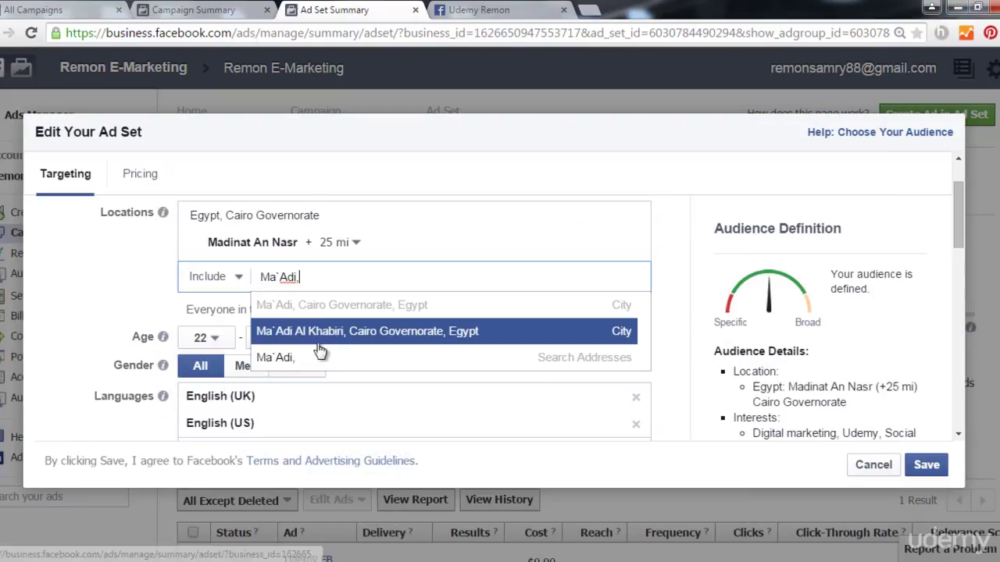
click(371, 311)
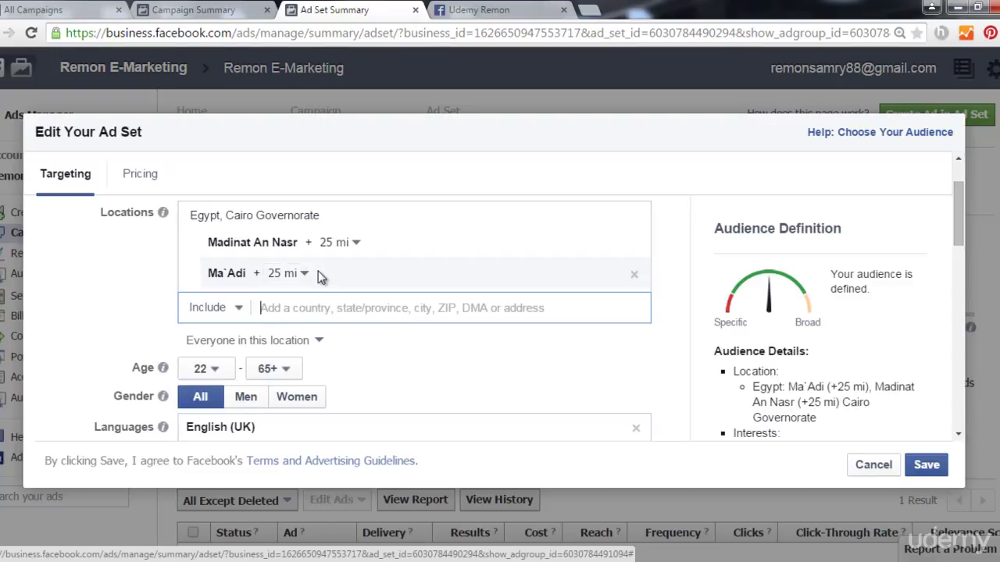
Try radii of 10 and 25 miles for the Ma`Adi location and settle on 10 miles.
click(306, 275)
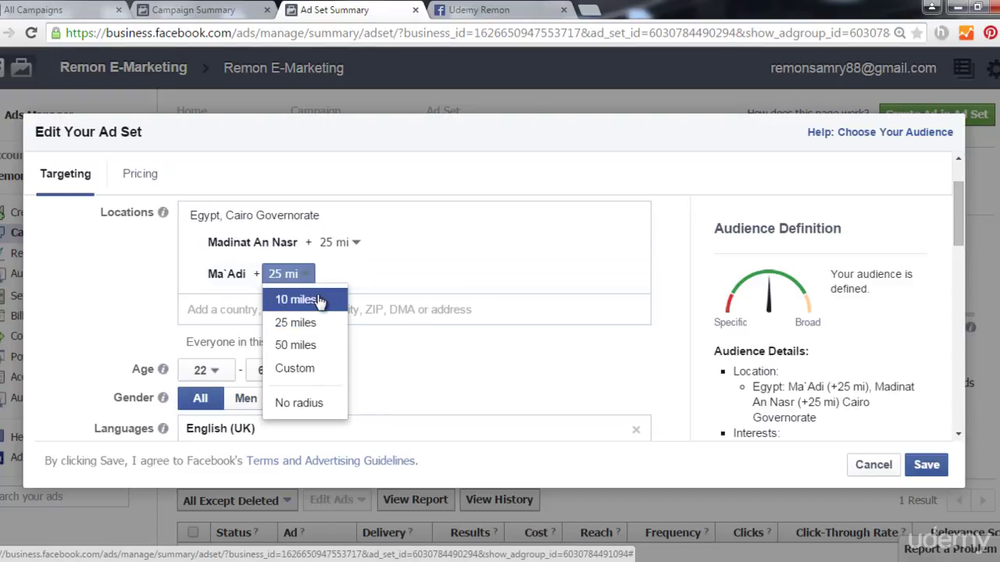
click(316, 300)
click(287, 273)
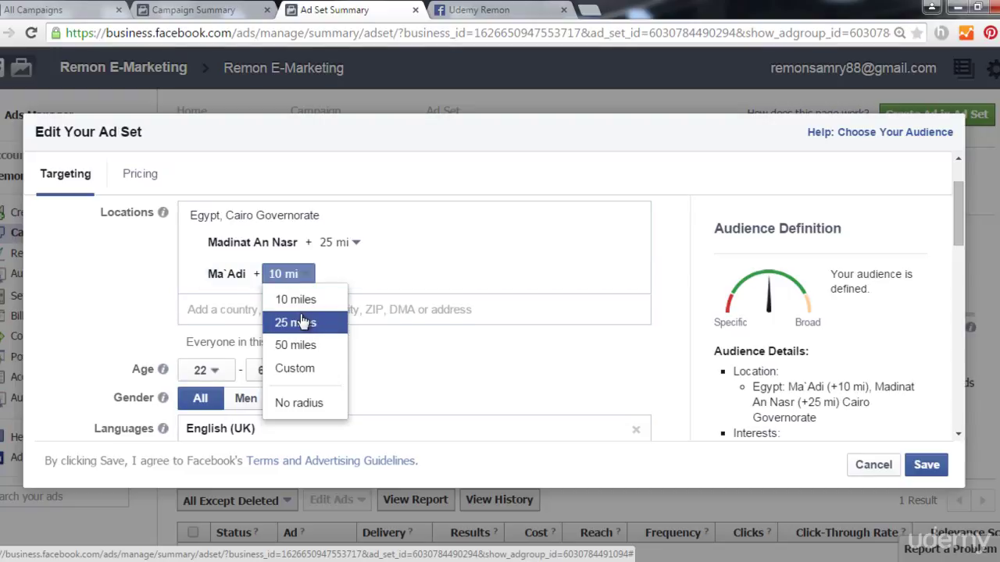
click(324, 323)
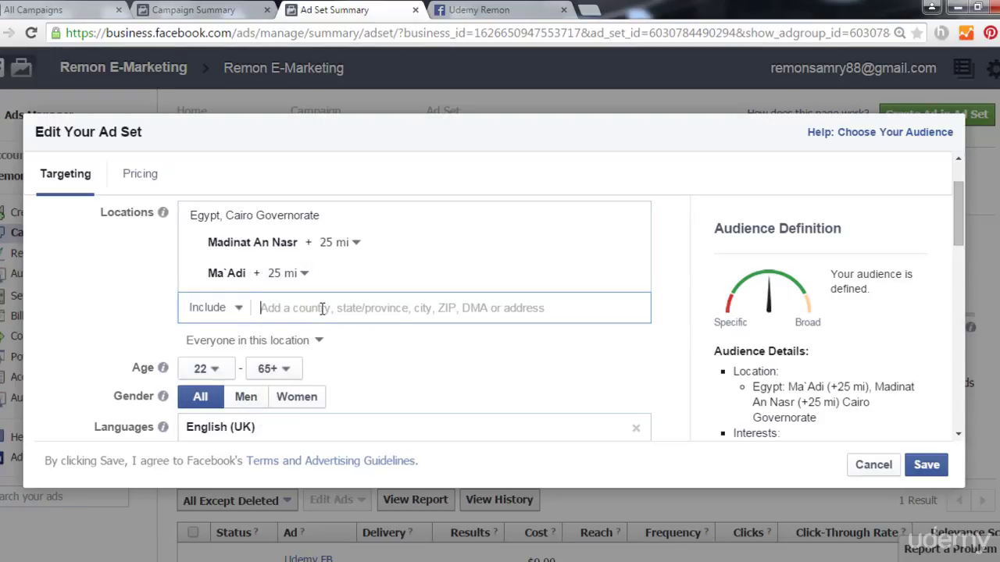
click(304, 275)
click(312, 299)
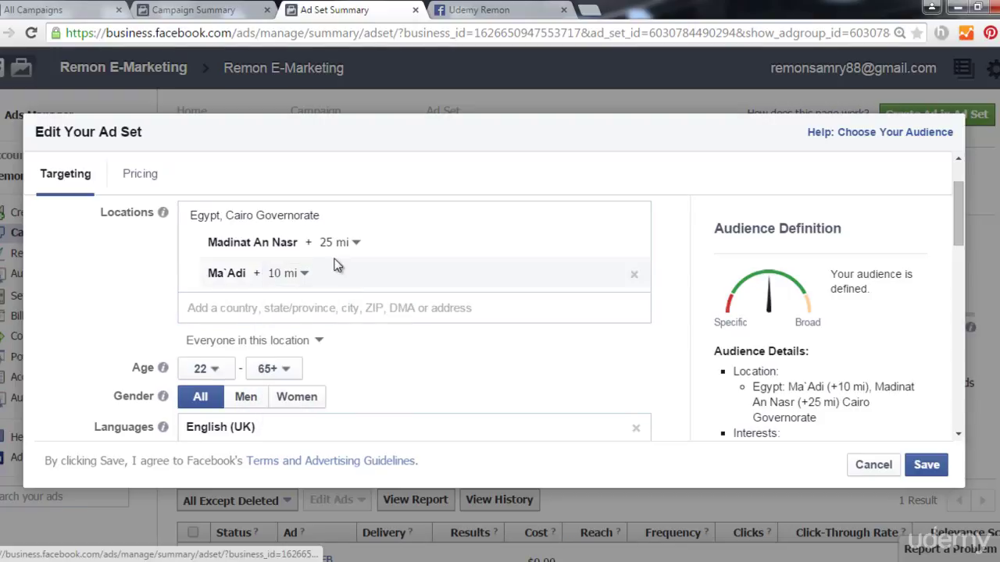
Try radii of 10 and 25 miles for the Madinat An Nasr location and settle on 50 miles.
click(341, 243)
click(359, 269)
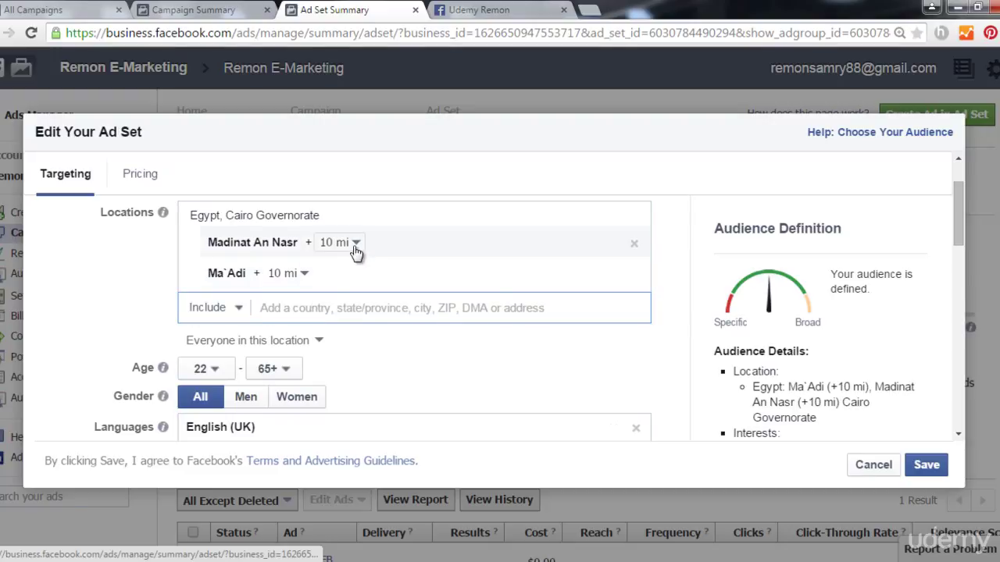
scroll(357, 250, down, 3)
drag(954, 270, 929, 193)
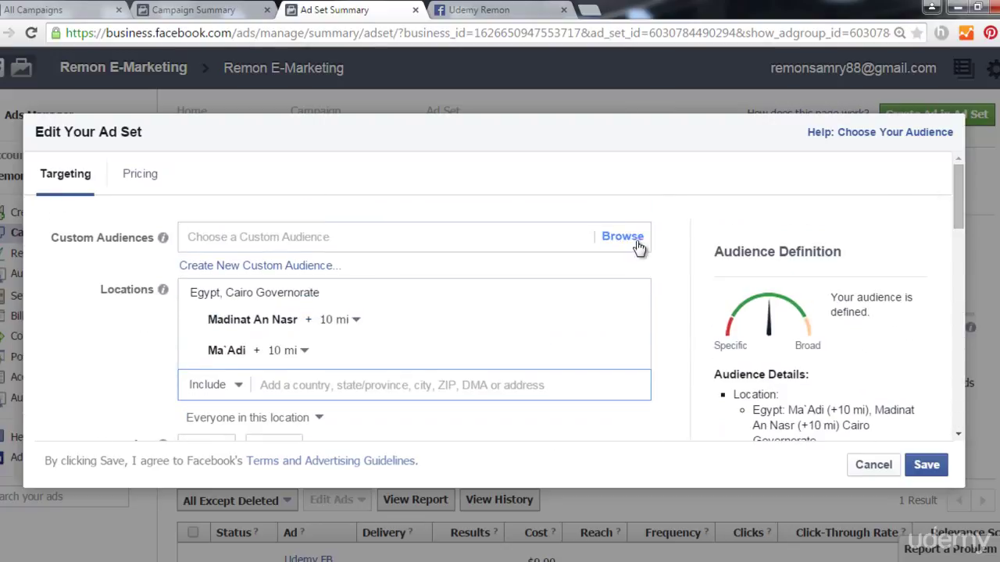
click(336, 321)
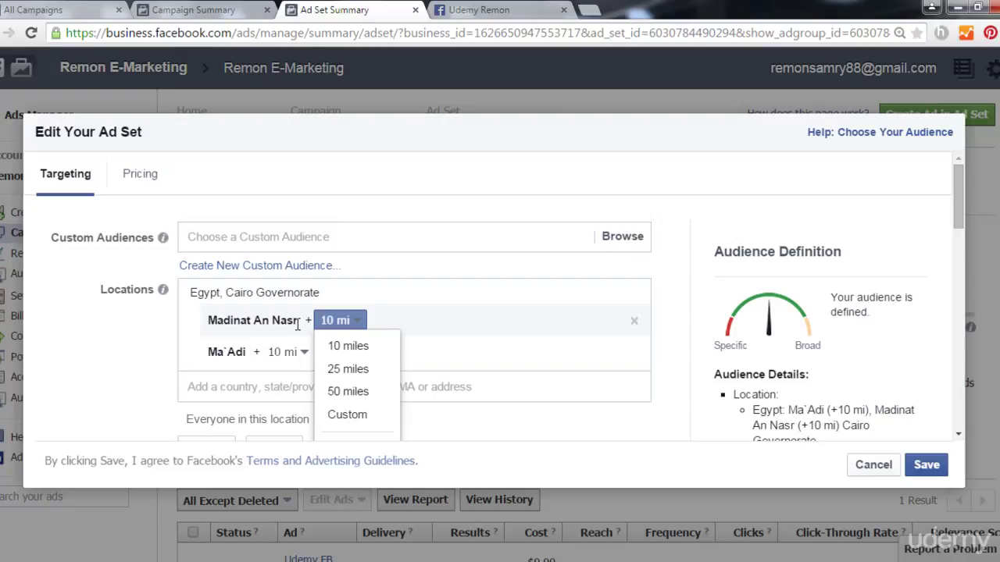
click(356, 369)
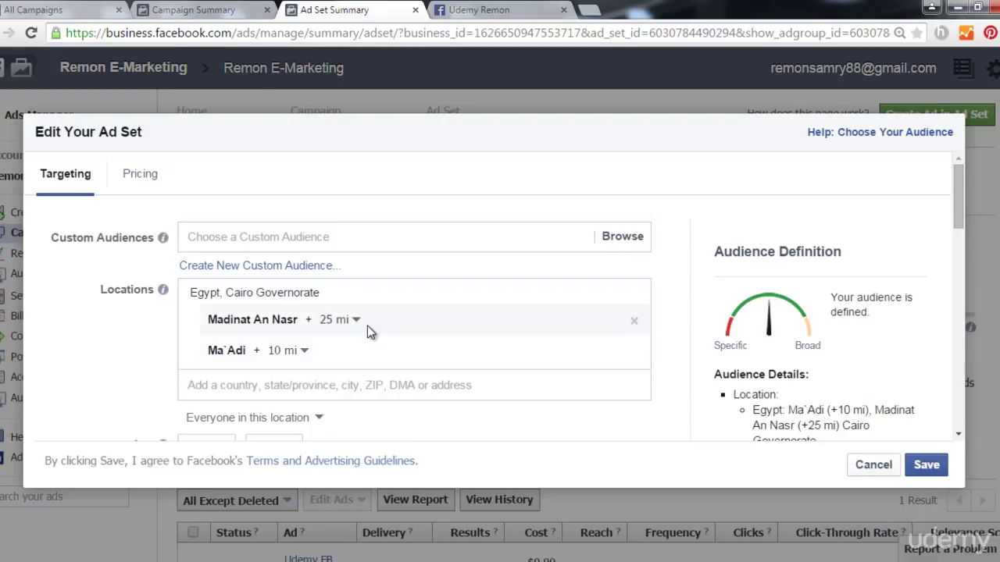
click(360, 320)
click(357, 391)
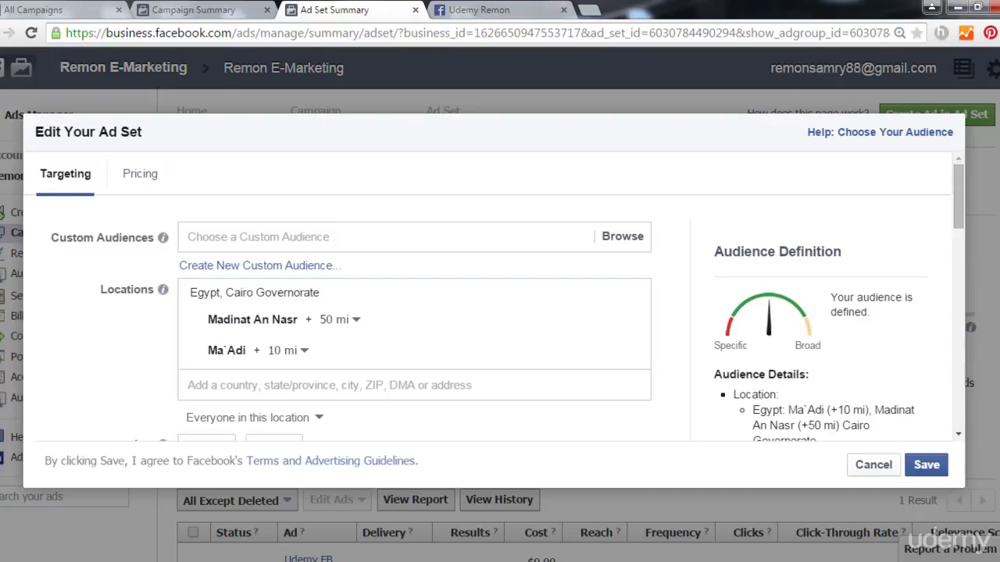
Switch to the Udemy Facebook group and view the Fb-Targeting-cairo.pdf post.
click(539, 9)
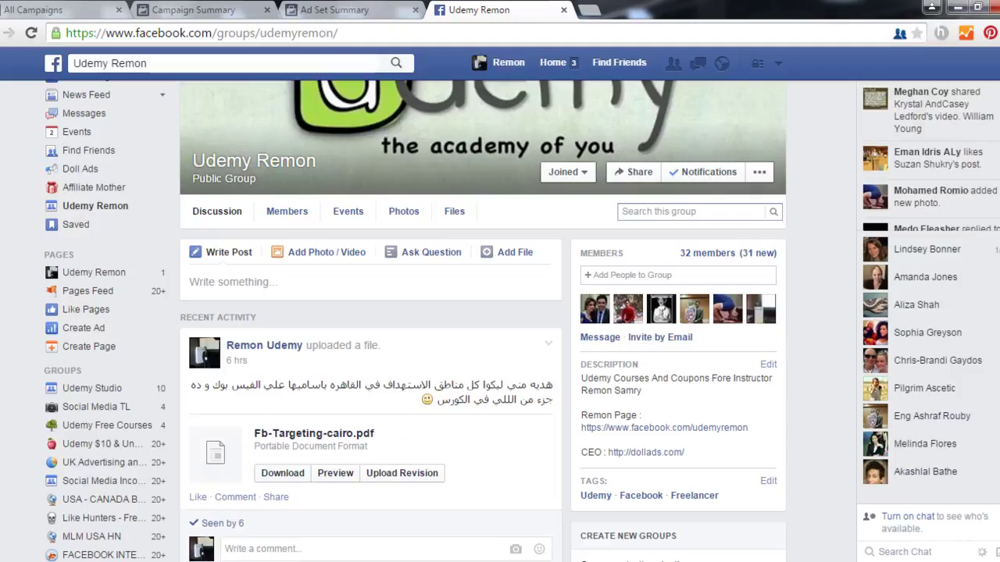